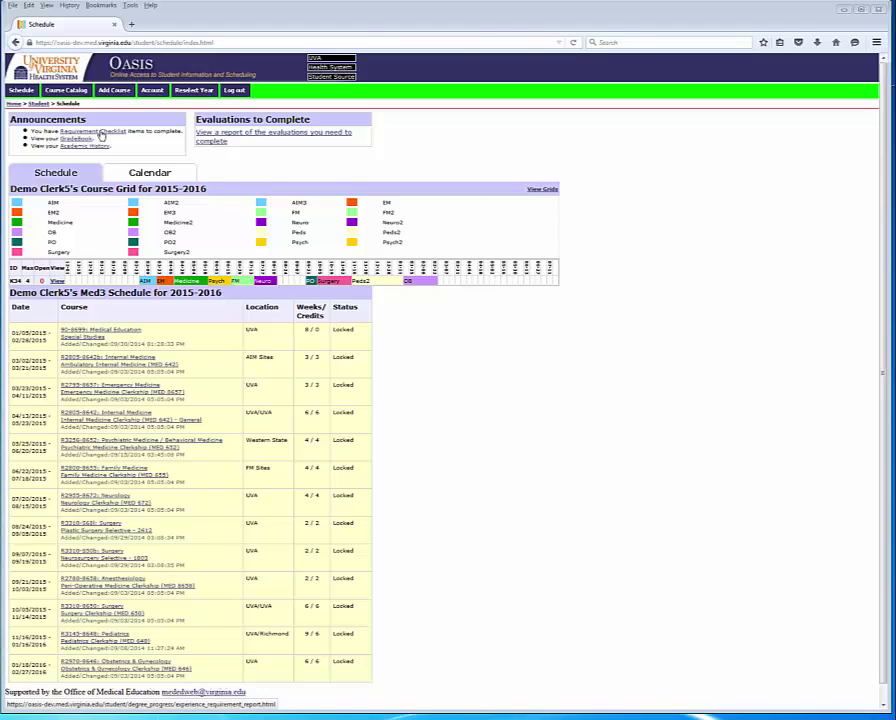
# Step: Open the Requirements Checklist and review the OB/GYN Duty Hour Log: 5 entries, closing 04/02/2016
pyautogui.click(101, 133)
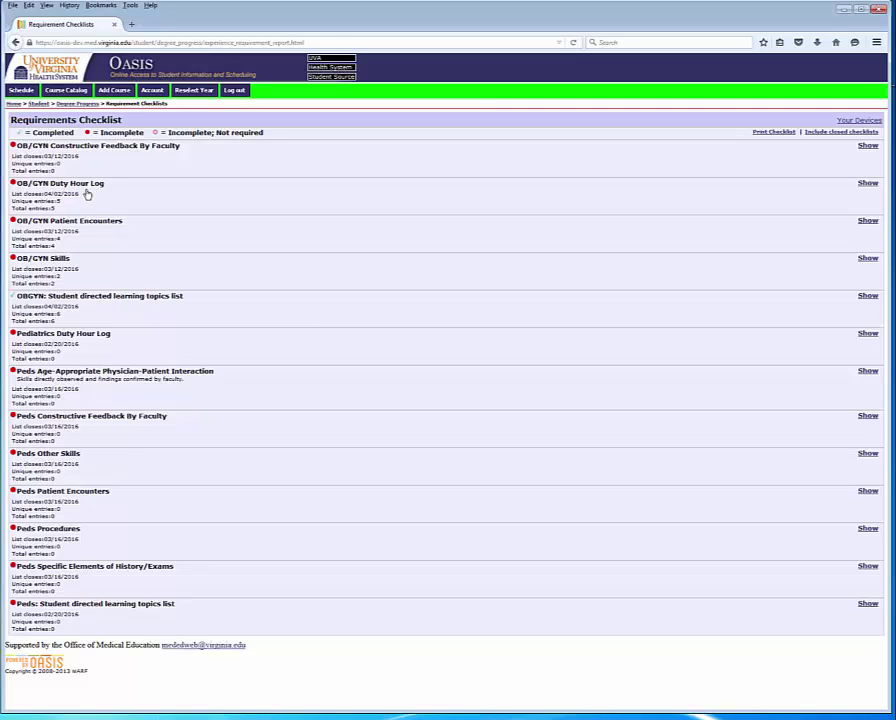
pyautogui.click(87, 194)
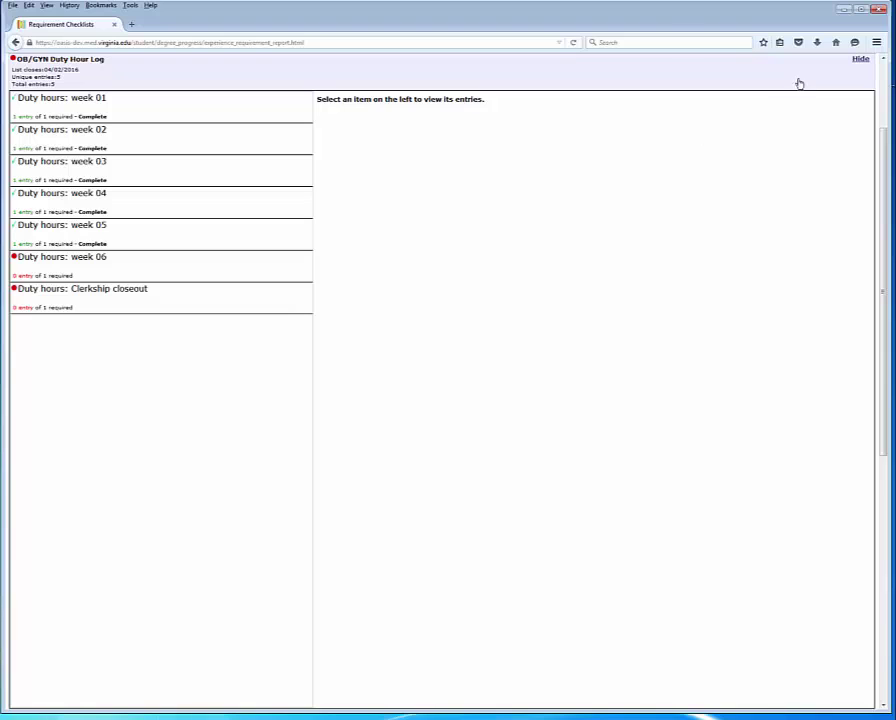
pyautogui.click(858, 60)
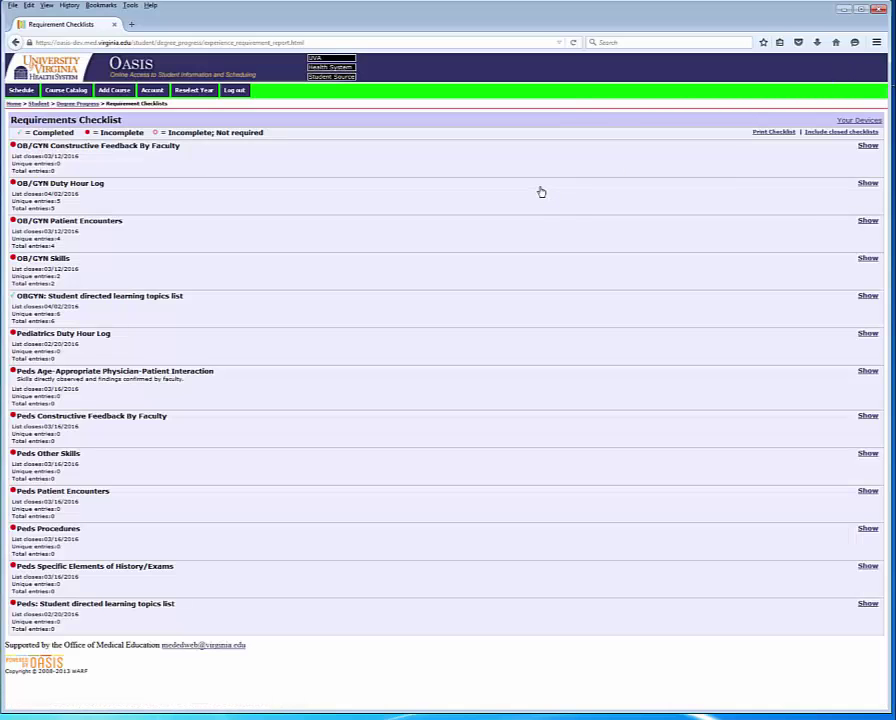
pyautogui.click(867, 184)
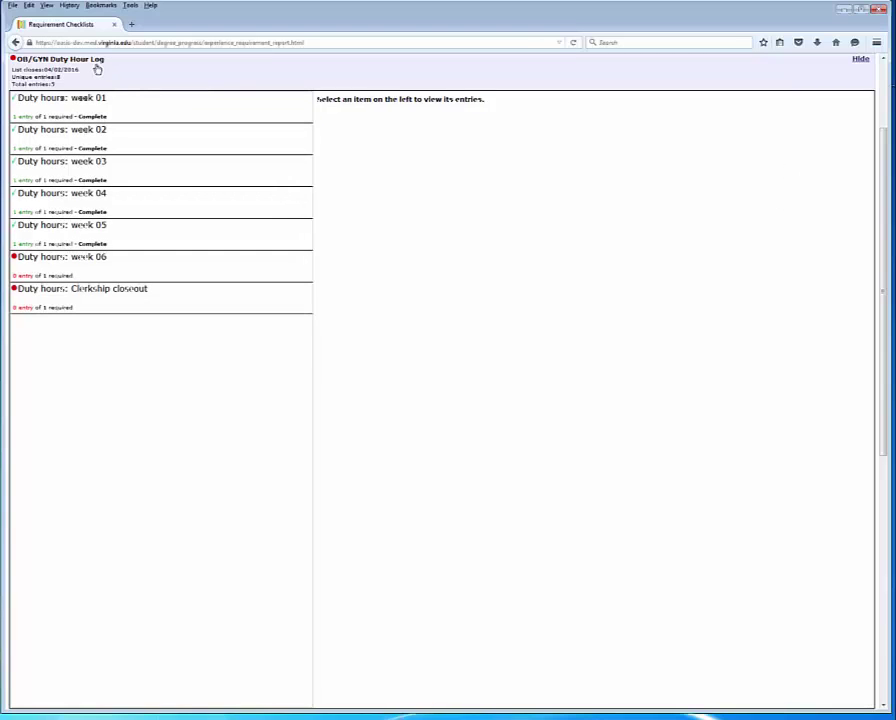
pyautogui.click(96, 63)
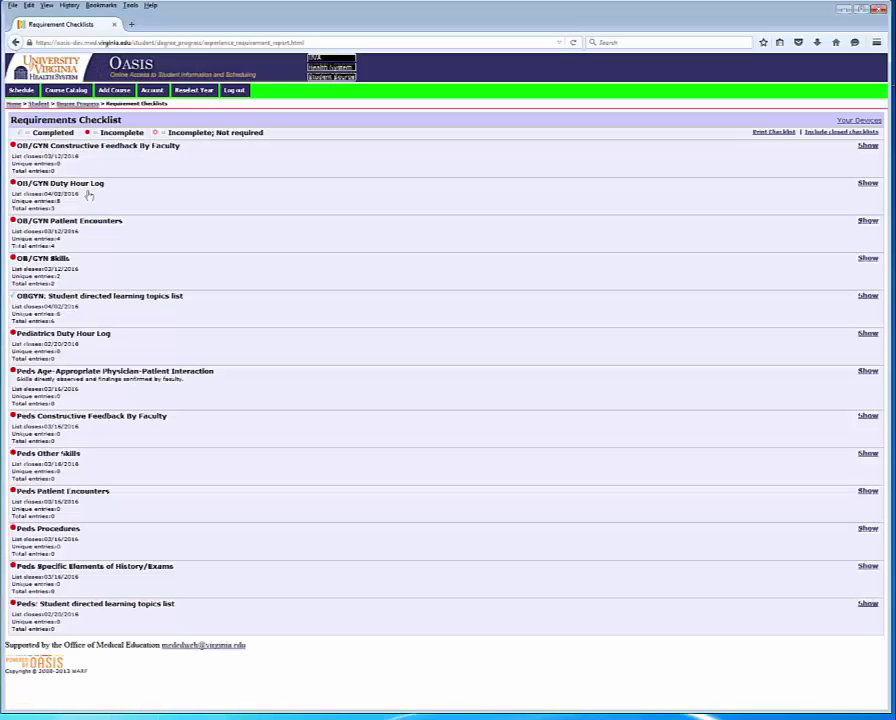
# Step: Show the OB/GYN Duty Hour Log items, check week 01, then open the empty week 06
pyautogui.click(88, 188)
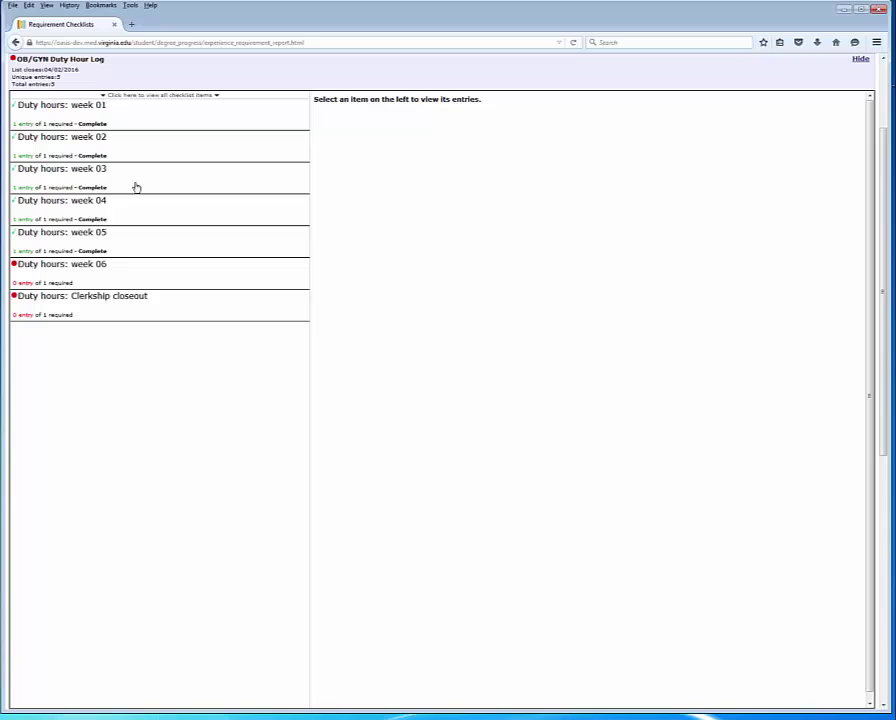
pyautogui.click(125, 121)
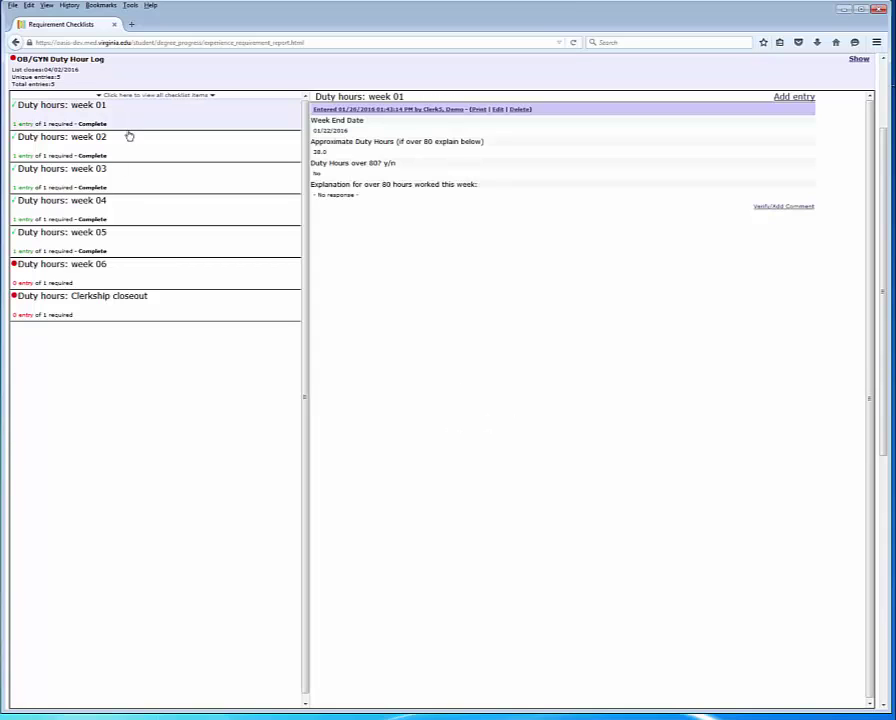
pyautogui.click(121, 274)
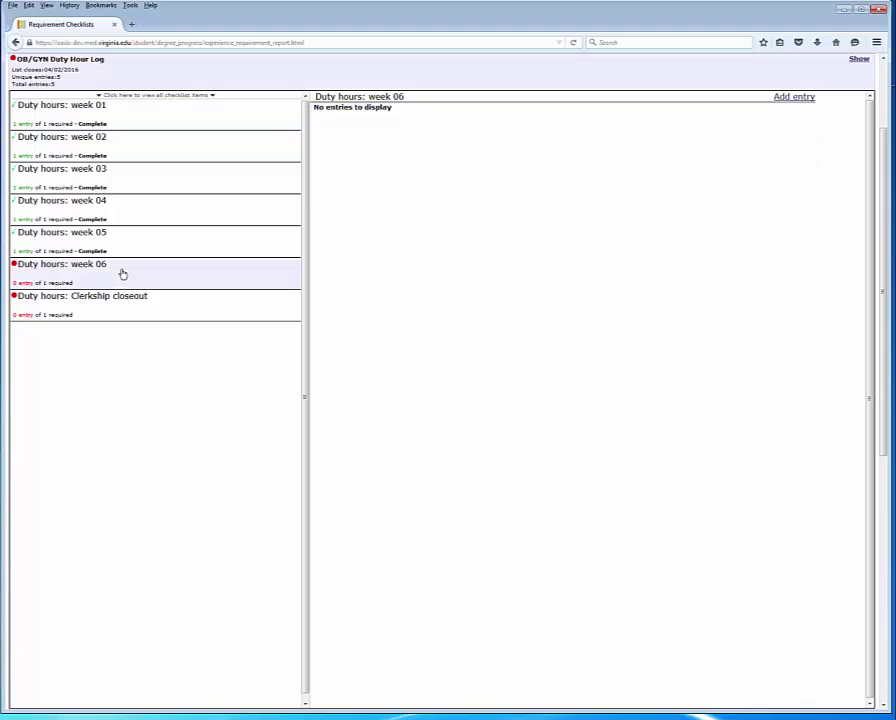
# Step: Add a week 06 entry ending 02/26/2016 with 39.5 duty hours, answering No to over 80 hours
pyautogui.click(795, 98)
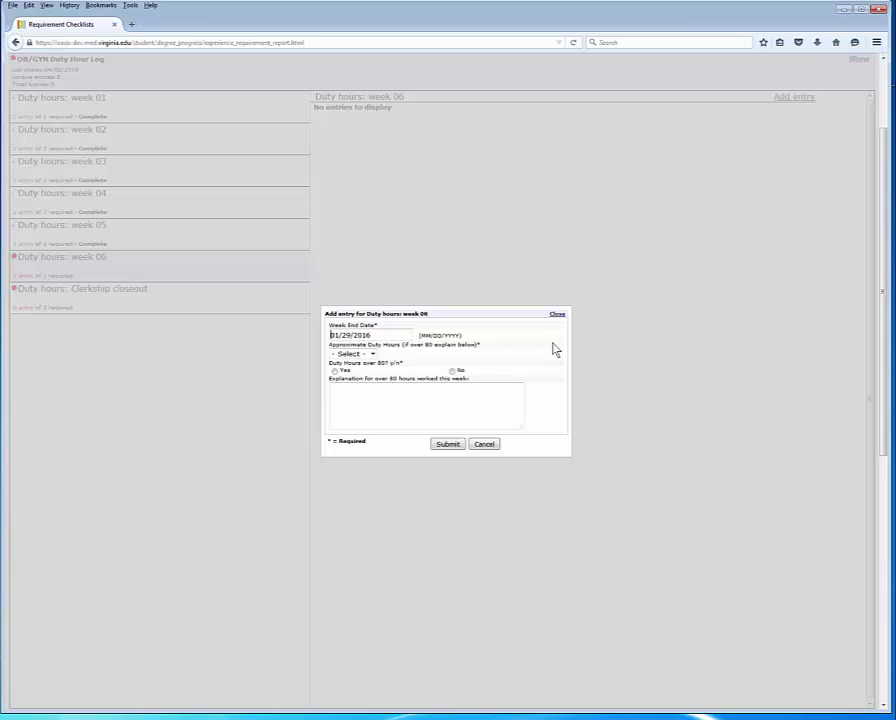
pyautogui.click(393, 335)
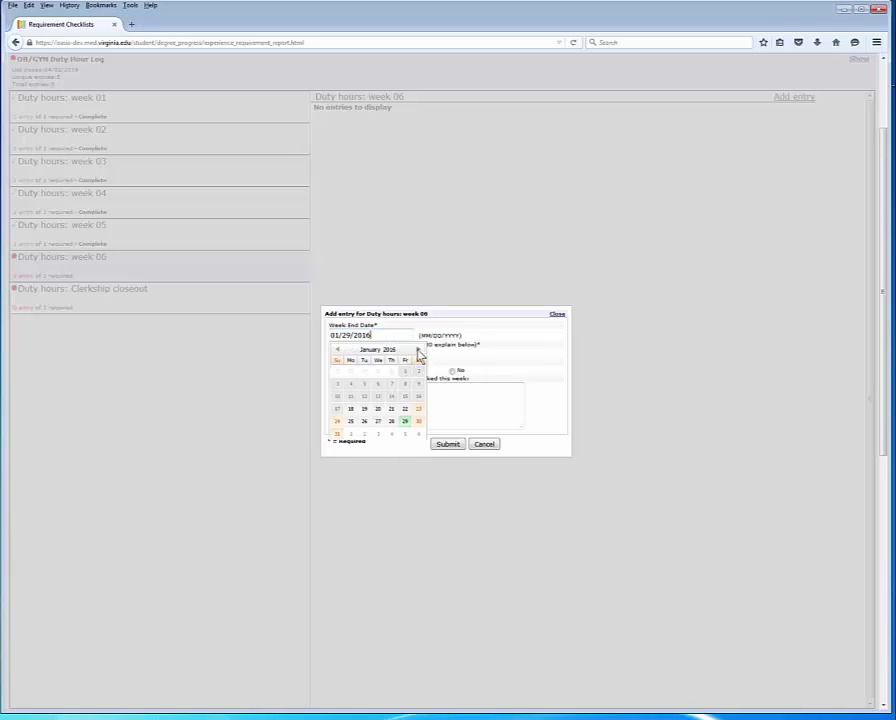
pyautogui.click(418, 350)
pyautogui.click(406, 409)
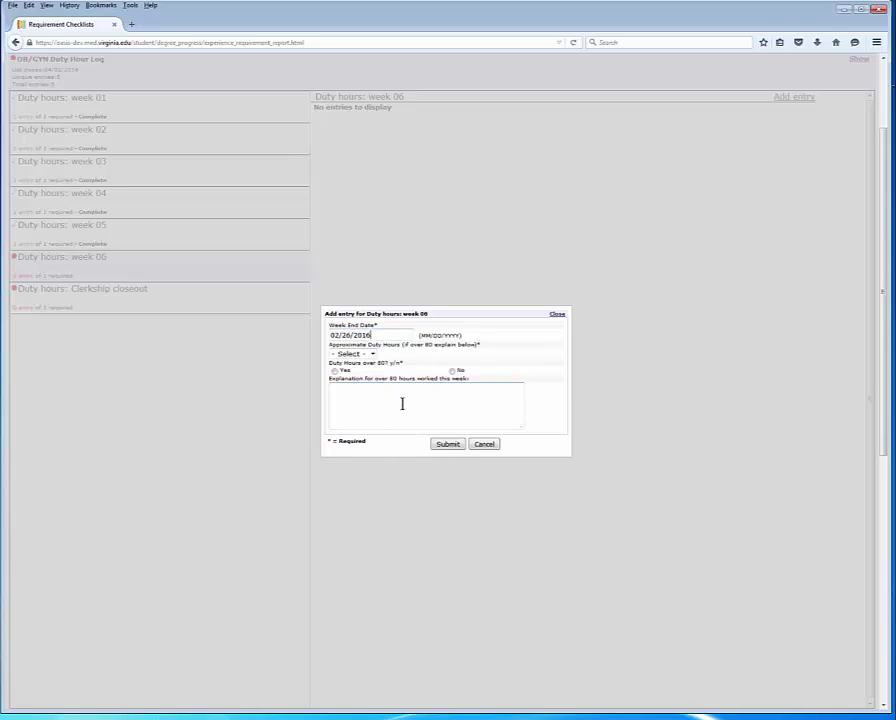
pyautogui.click(372, 354)
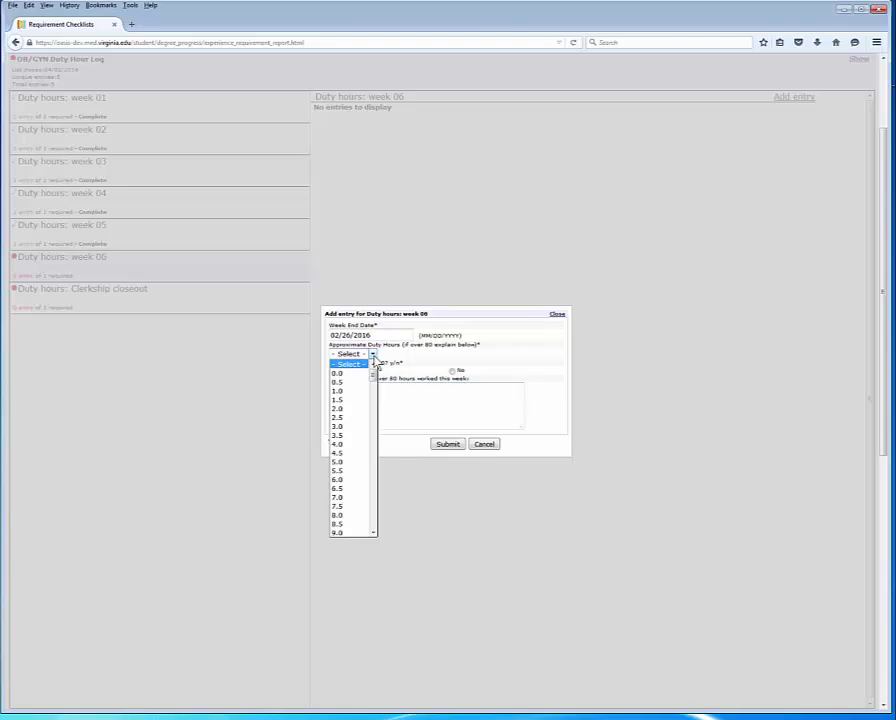
pyautogui.moveTo(372, 378); pyautogui.dragTo(373, 440)
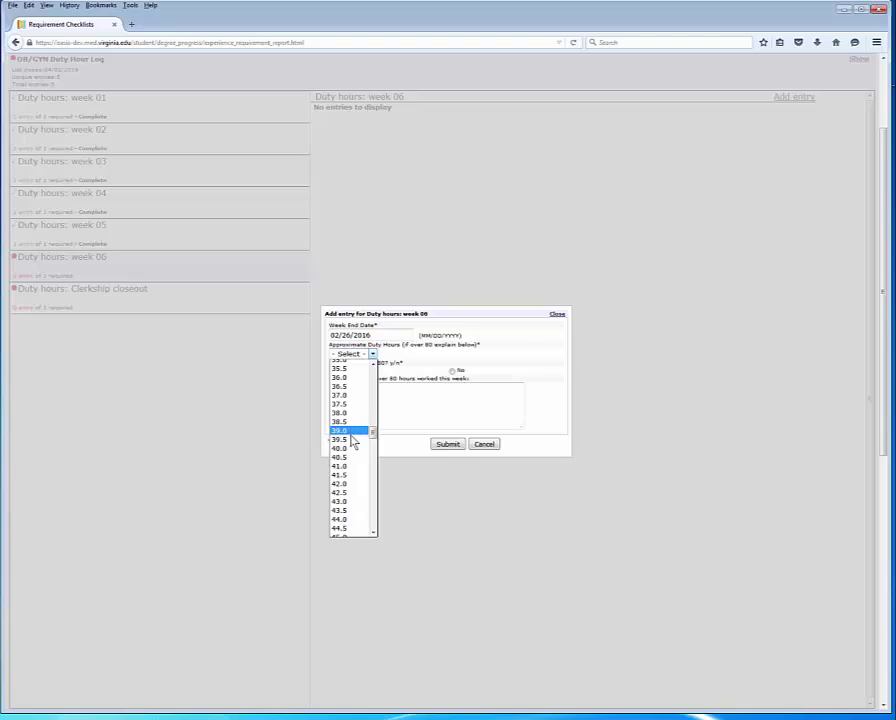
pyautogui.click(356, 439)
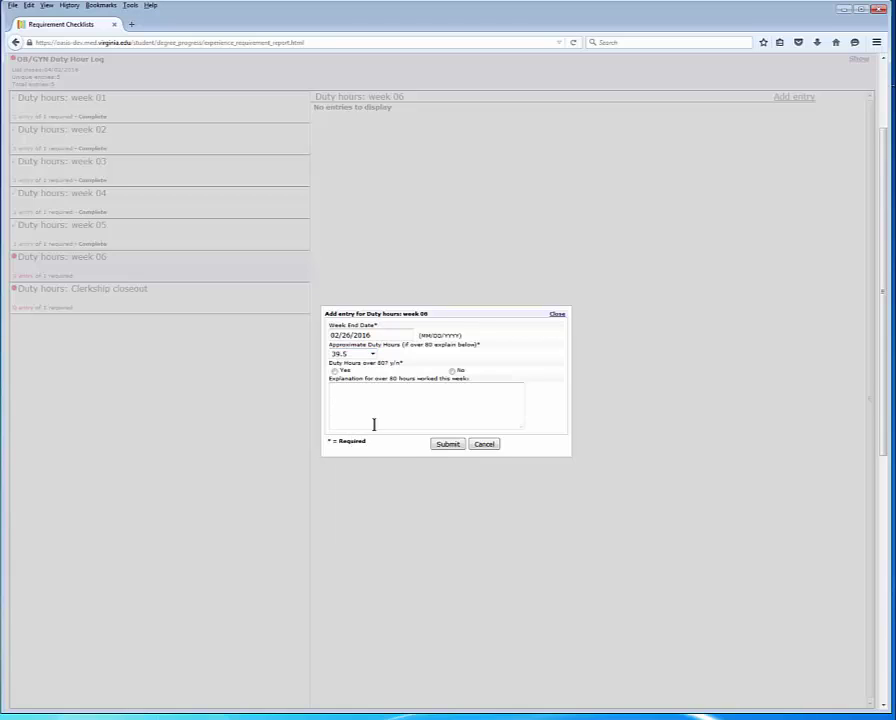
pyautogui.click(451, 372)
pyautogui.click(417, 394)
# Step: Submit the week 06 entry and return to the full checklist, now showing 6 duty-hour entries
pyautogui.click(454, 446)
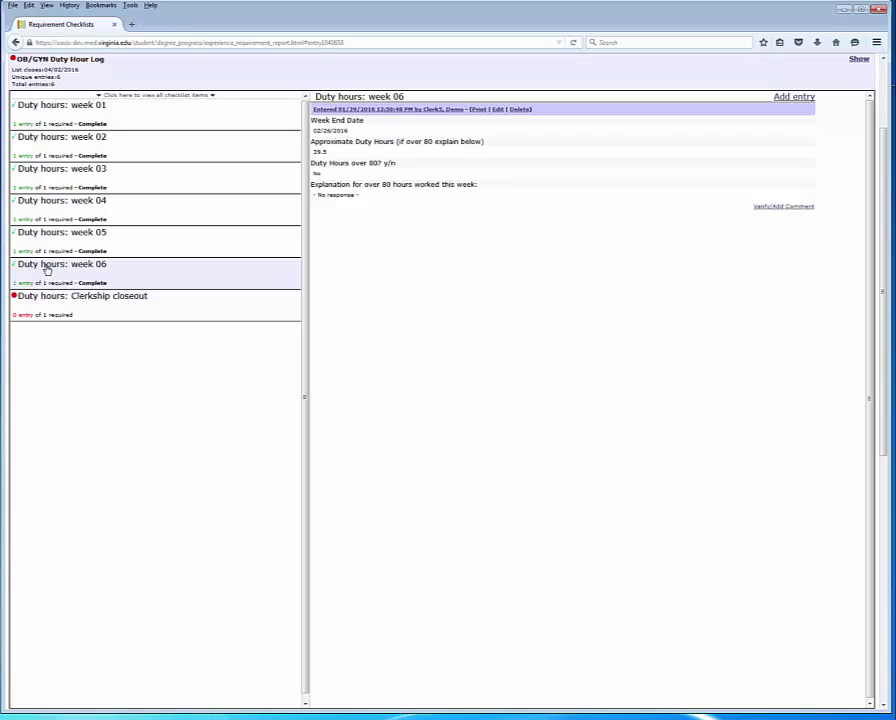
pyautogui.click(46, 270)
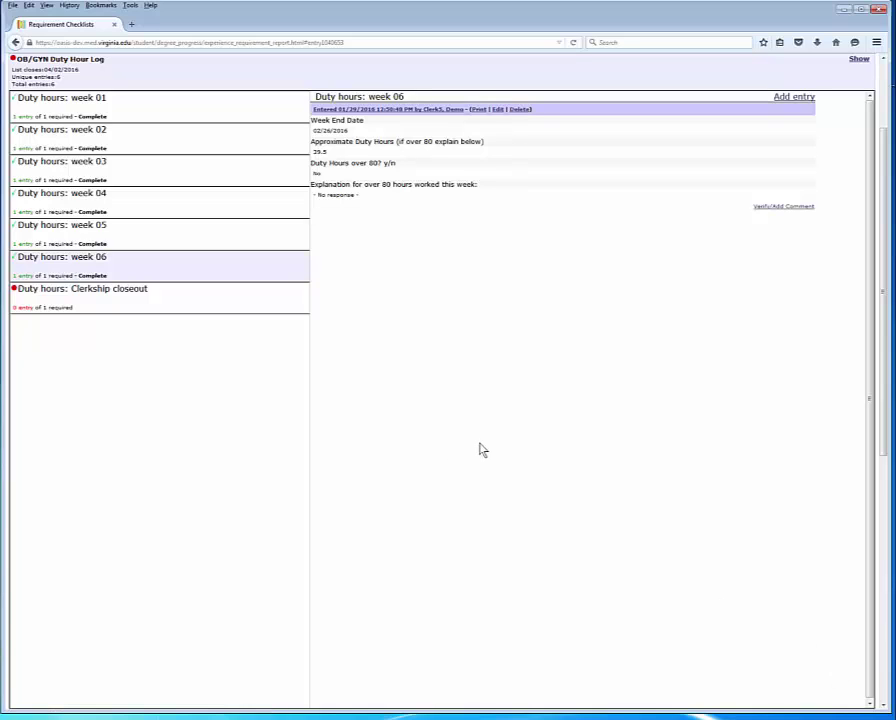
pyautogui.click(86, 75)
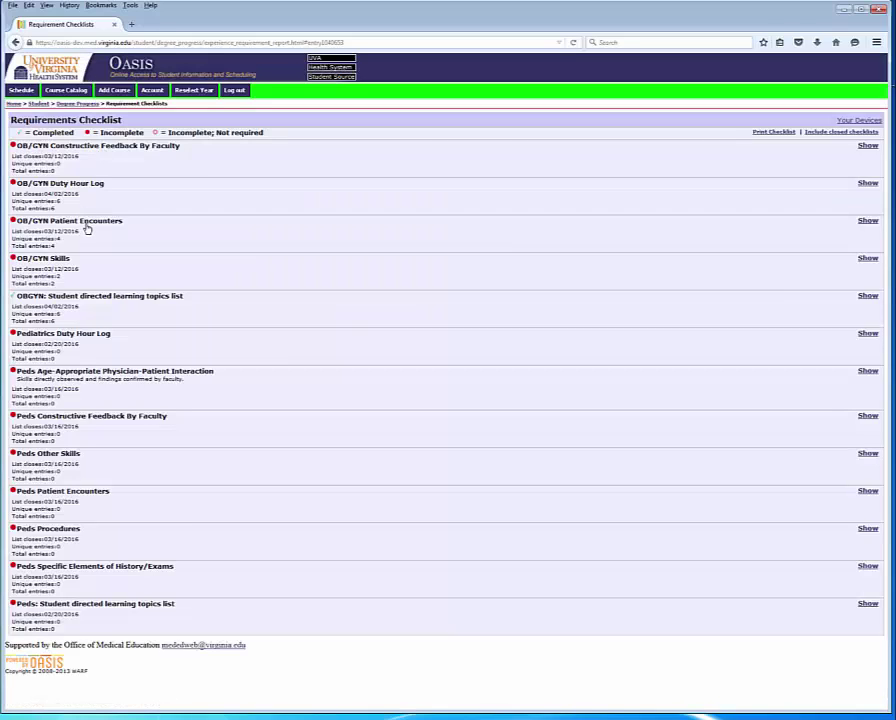
# Step: Expand OB/GYN Patient Encounters and view the Breast Health entry with its 01/26/2016 faculty sign-off
pyautogui.click(87, 229)
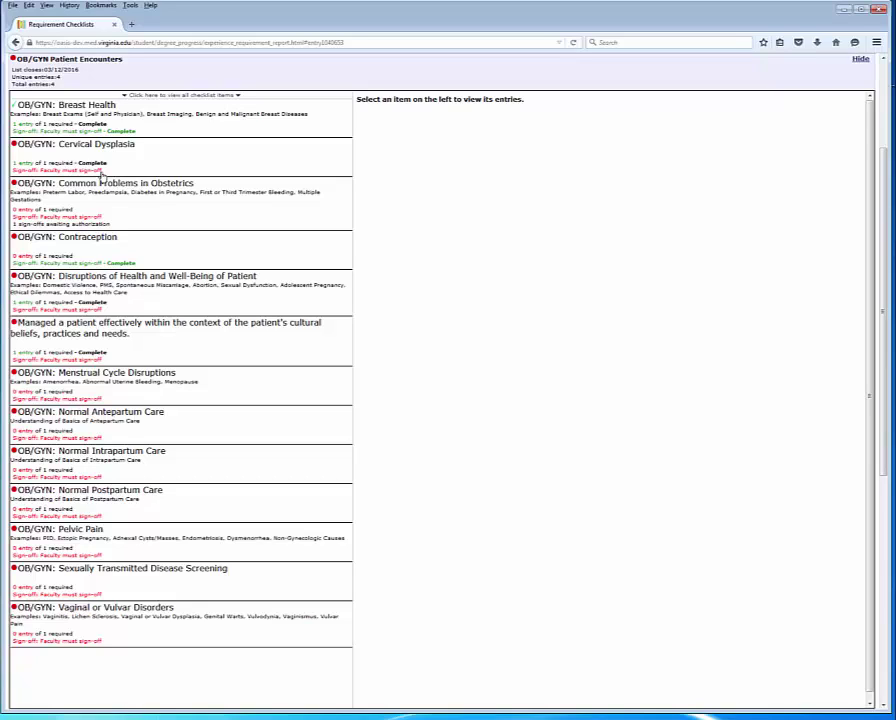
pyautogui.click(113, 123)
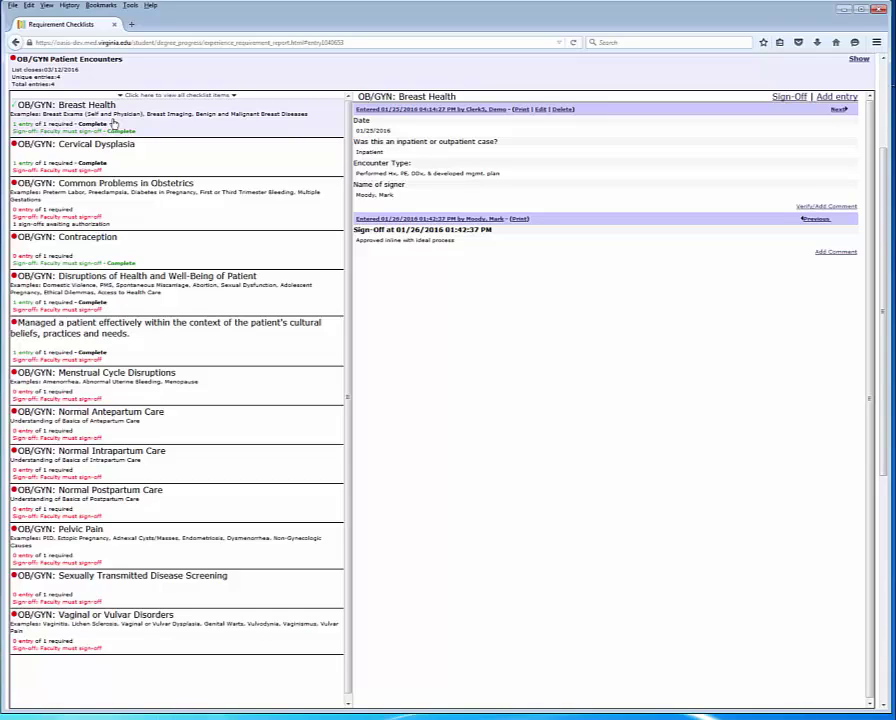
# Step: Open the Cervical Dysplasia entry (01/19/2016, Inpatient, Hx/PE/DDx) in the edit form
pyautogui.click(123, 158)
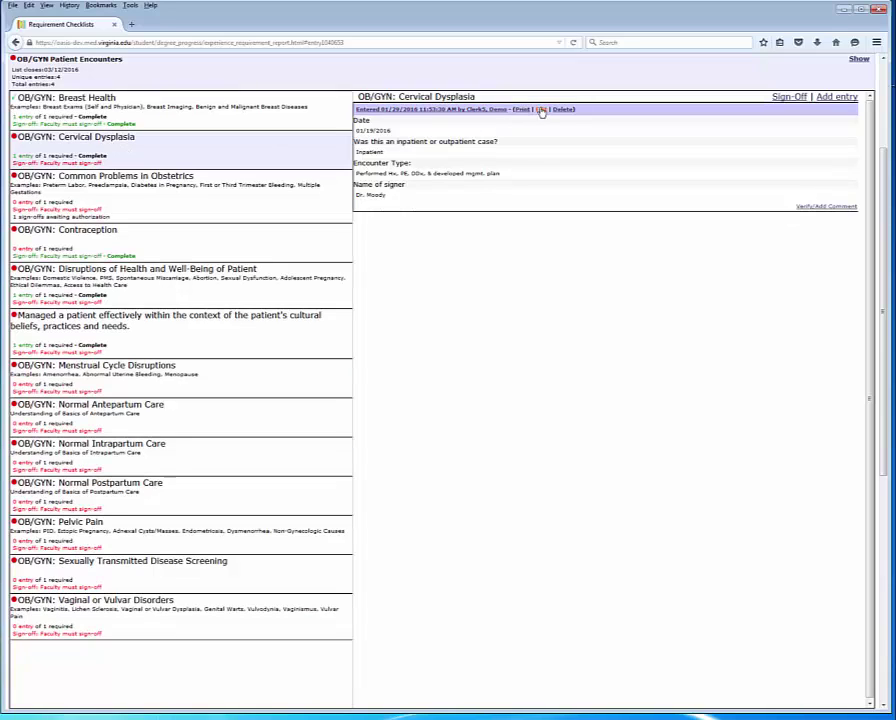
pyautogui.click(541, 112)
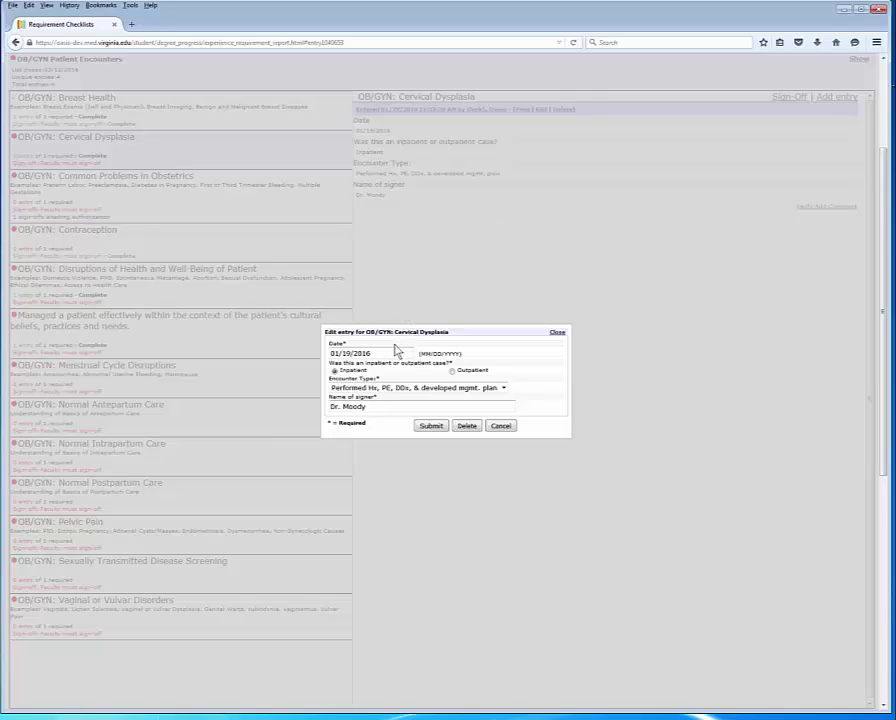
pyautogui.click(385, 401)
# Step: Close the edit form, open the Cervical Dysplasia sign-off and mark it 'Satisfies Requirement/Meets Expectations'
pyautogui.click(500, 427)
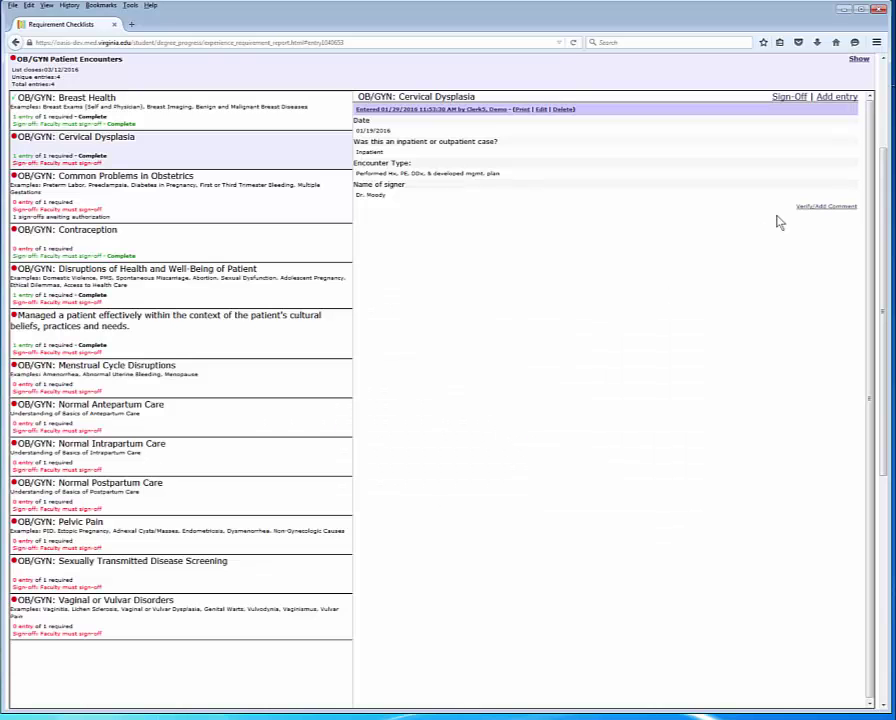
pyautogui.click(789, 97)
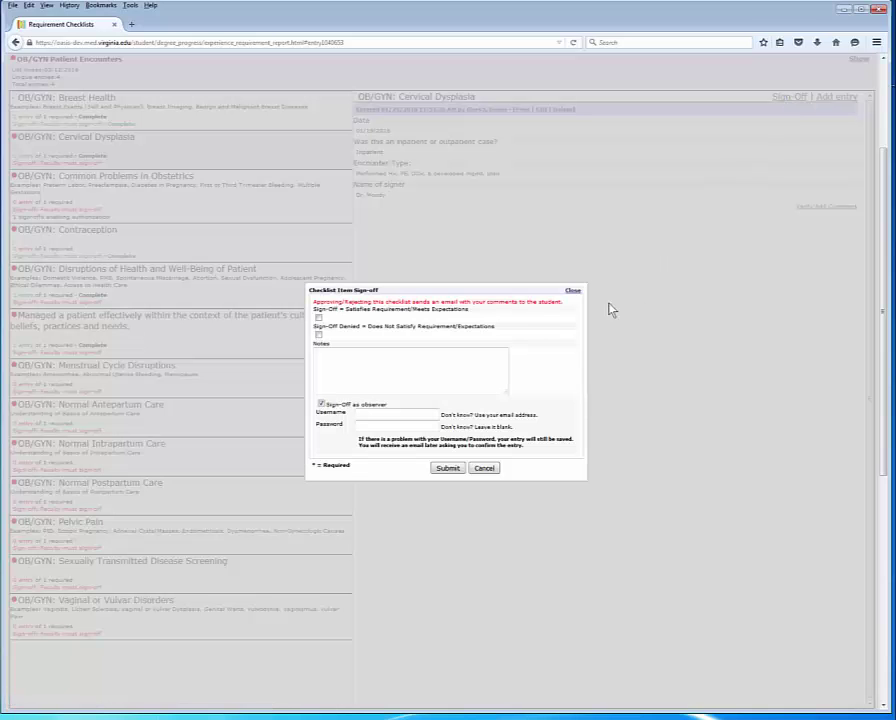
pyautogui.tripleClick(484, 296)
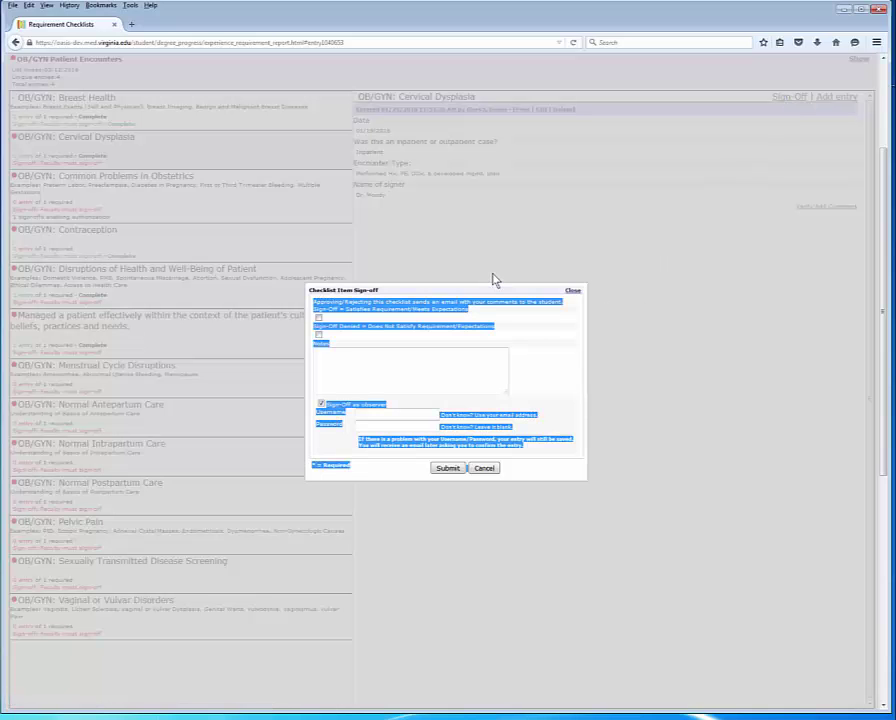
pyautogui.click(472, 326)
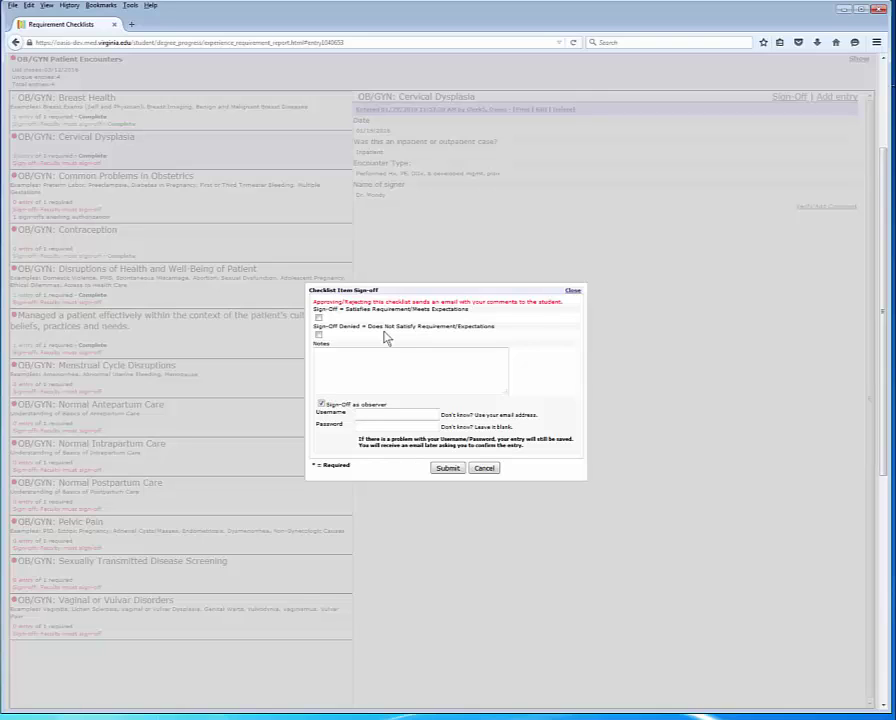
pyautogui.click(318, 317)
# Step: Enter the observer's username and password in the sign-off login fields
pyautogui.click(343, 358)
pyautogui.click(380, 412)
pyautogui.write('mam')
pyautogui.press('Tab')
pyautogui.write('mam6sa')
pyautogui.hotkey('shift', 'Tab')
pyautogui.write('6sb')
pyautogui.press('Tab')
pyautogui.write('••••••••')
# Step: Re-enter the observer's username by picking the saved autocomplete suggestion
pyautogui.click(447, 468)
pyautogui.click(342, 356)
pyautogui.click(371, 411)
pyautogui.write('mom')
pyautogui.press('BackSpace')
pyautogui.press('BackSpace')
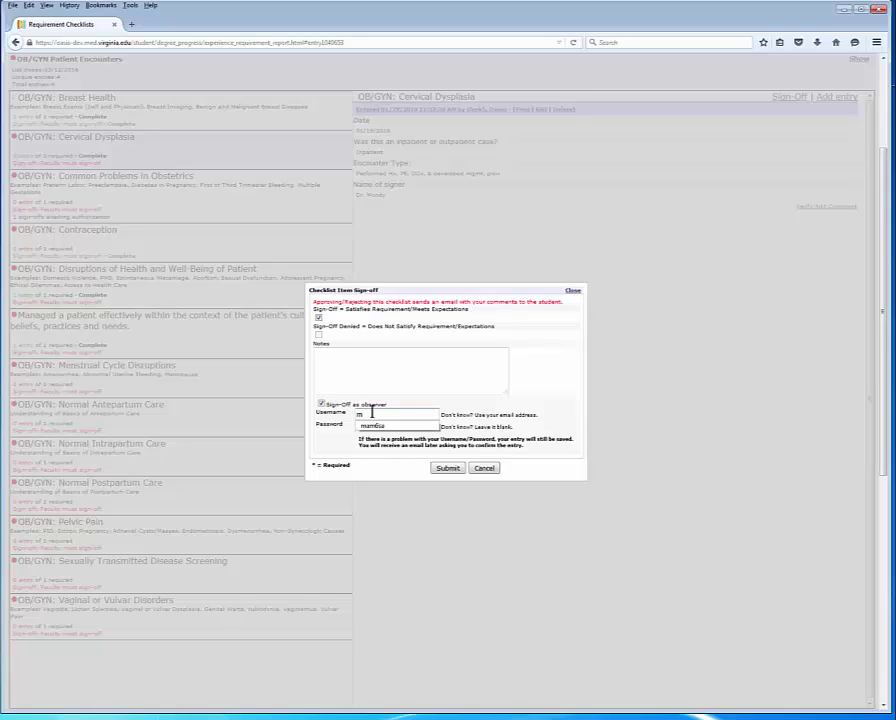
pyautogui.press('Down')
pyautogui.press('Return')
# Step: Review the login hints and leave the Password field blank
pyautogui.doubleClick(374, 416)
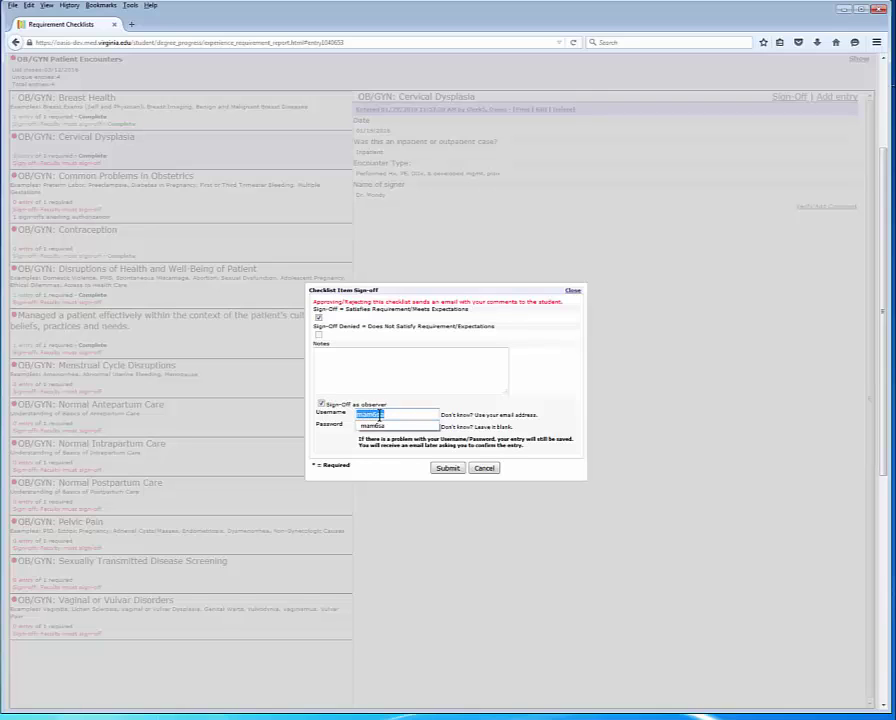
pyautogui.click(443, 404)
pyautogui.click(414, 424)
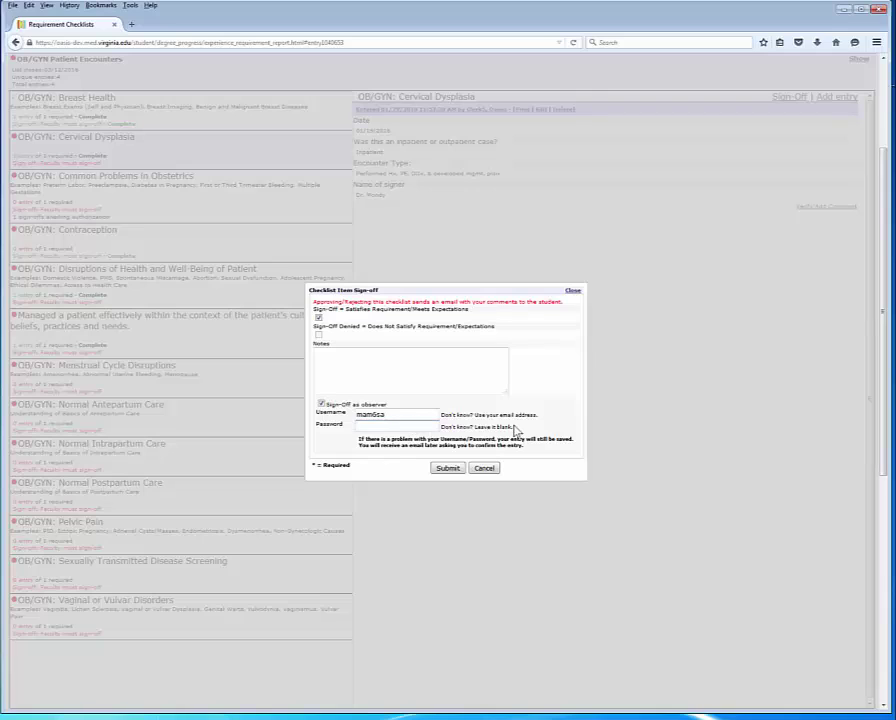
pyautogui.moveTo(511, 428); pyautogui.dragTo(443, 430)
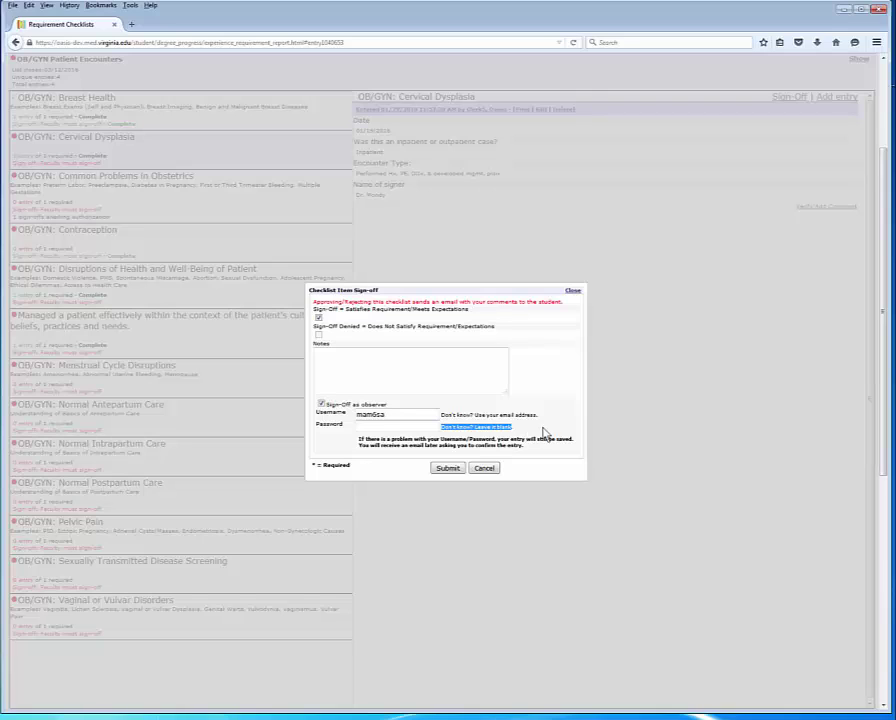
pyautogui.moveTo(538, 415); pyautogui.dragTo(441, 415)
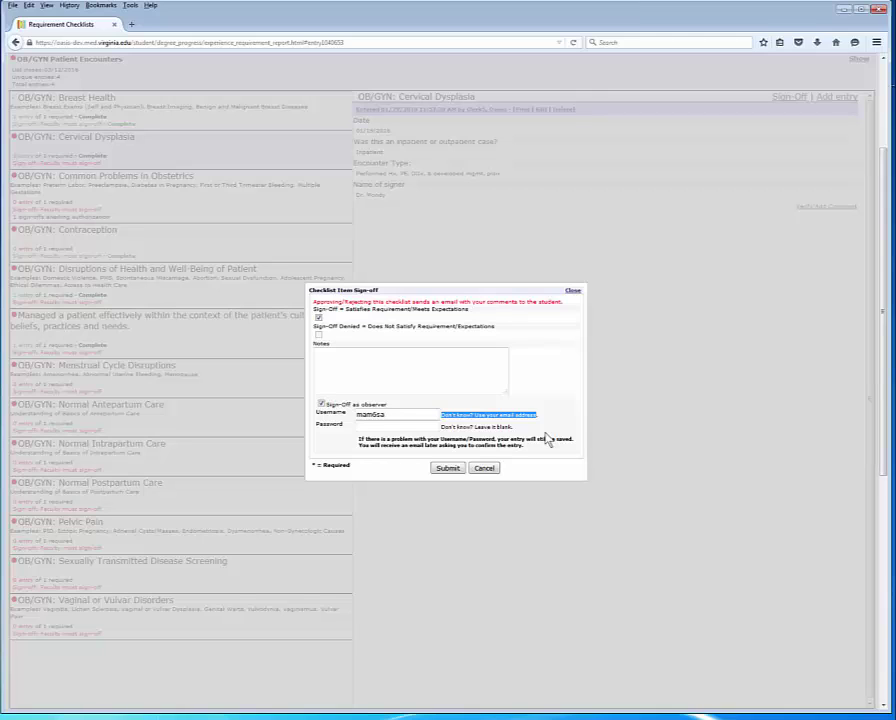
pyautogui.moveTo(527, 452); pyautogui.dragTo(358, 446)
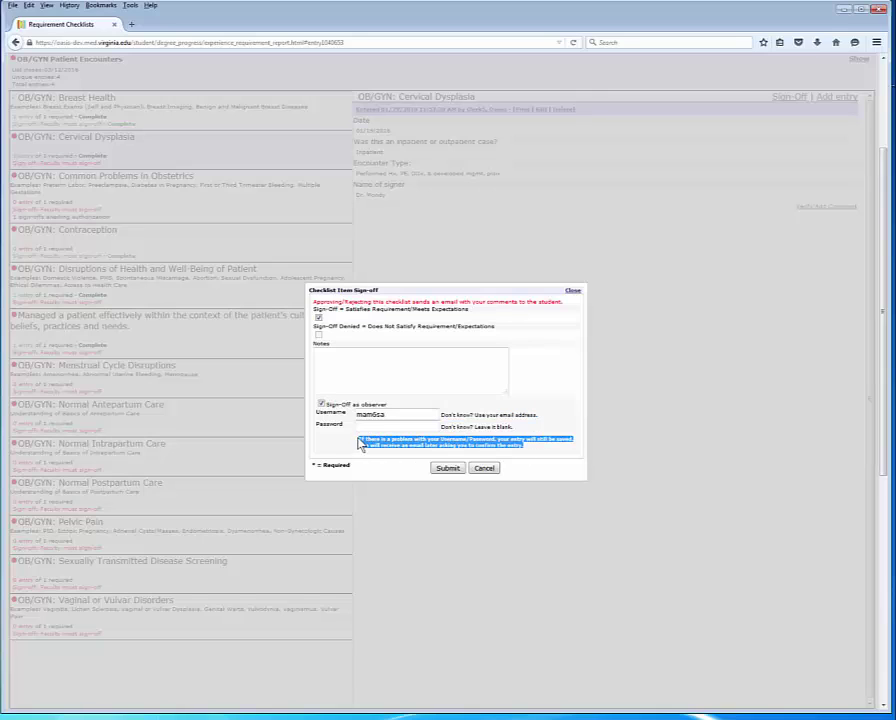
pyautogui.click(330, 427)
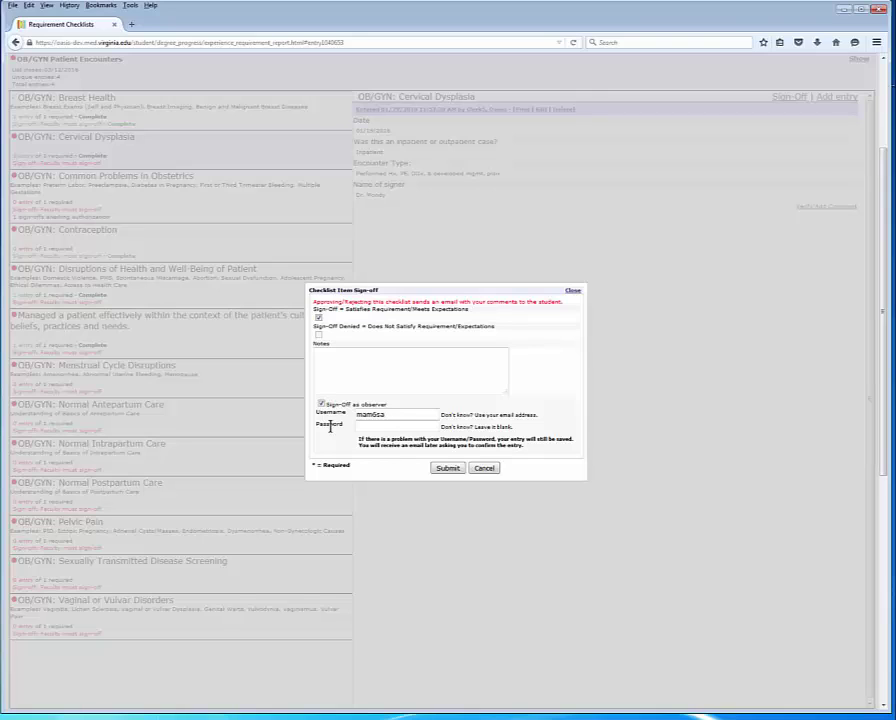
# Step: Submit the Cervical Dysplasia sign-off, saving it pending a confirmation e-mail to the observer
pyautogui.click(446, 469)
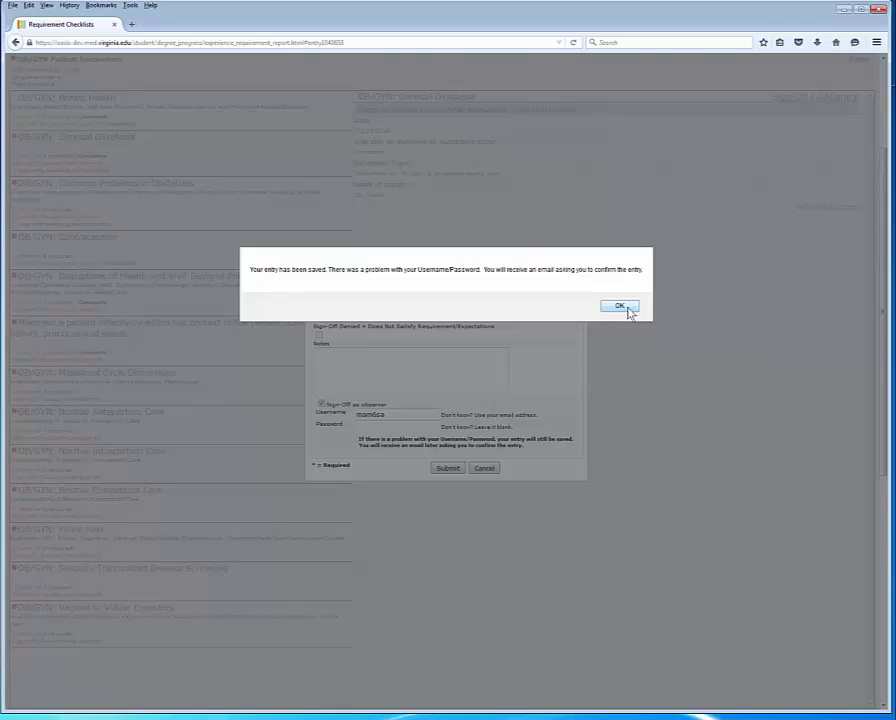
# Step: Dismiss the saved notice and view Cervical Dysplasia, now Complete with a 01/29/2016 12:57:32 PM sign-off
pyautogui.click(627, 308)
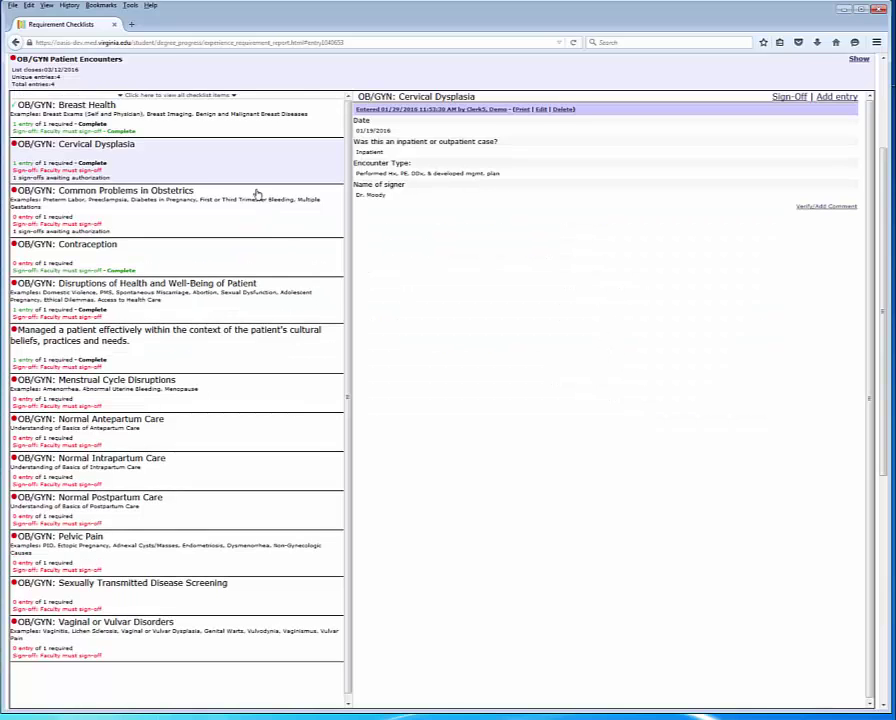
pyautogui.click(238, 172)
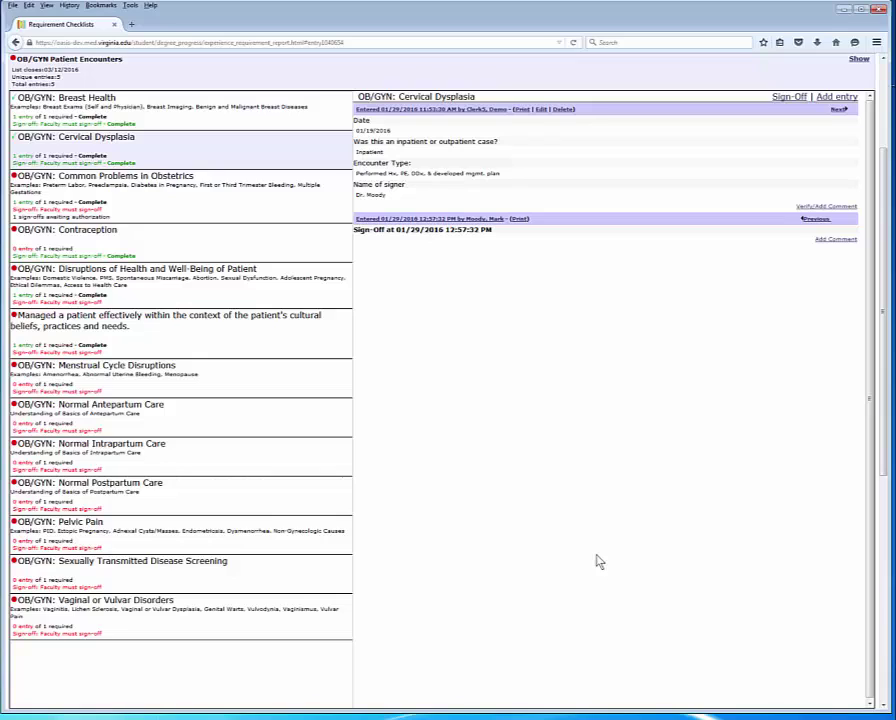
pyautogui.moveTo(179, 162)
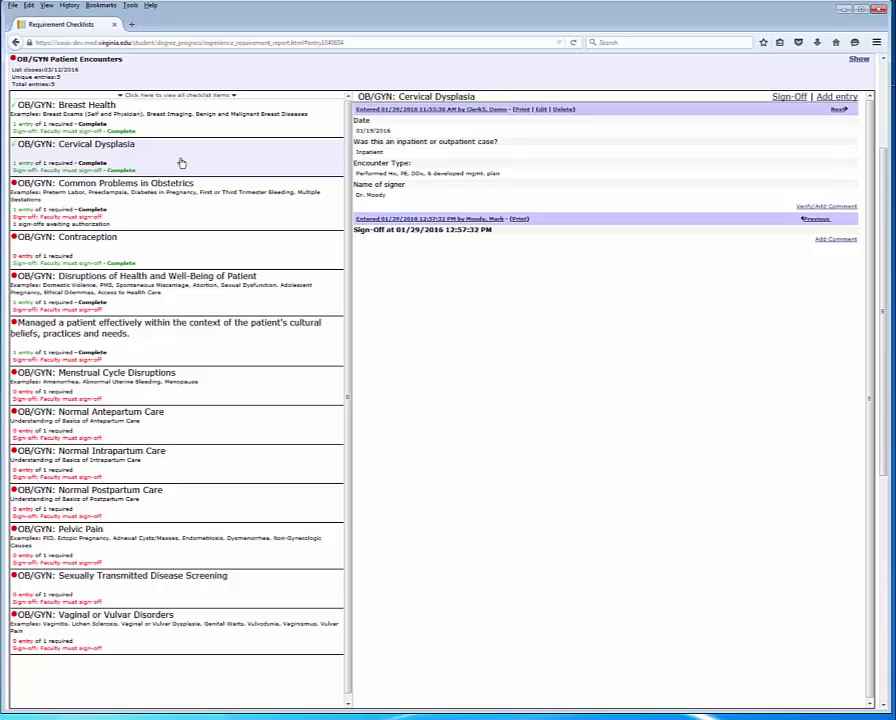
pyautogui.scroll(-1, 142, 220)
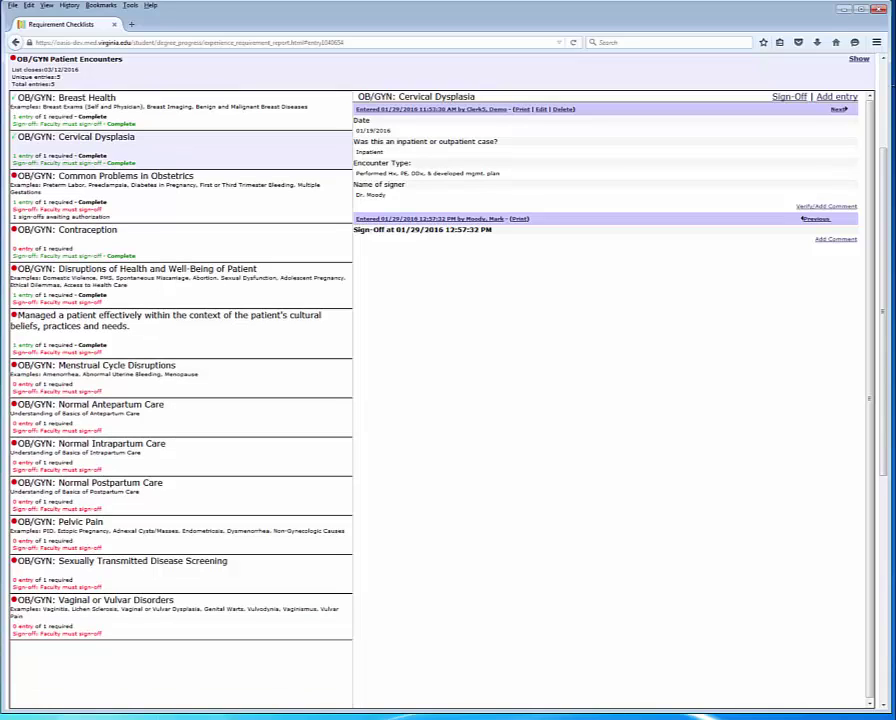
pyautogui.moveTo(40, 717)
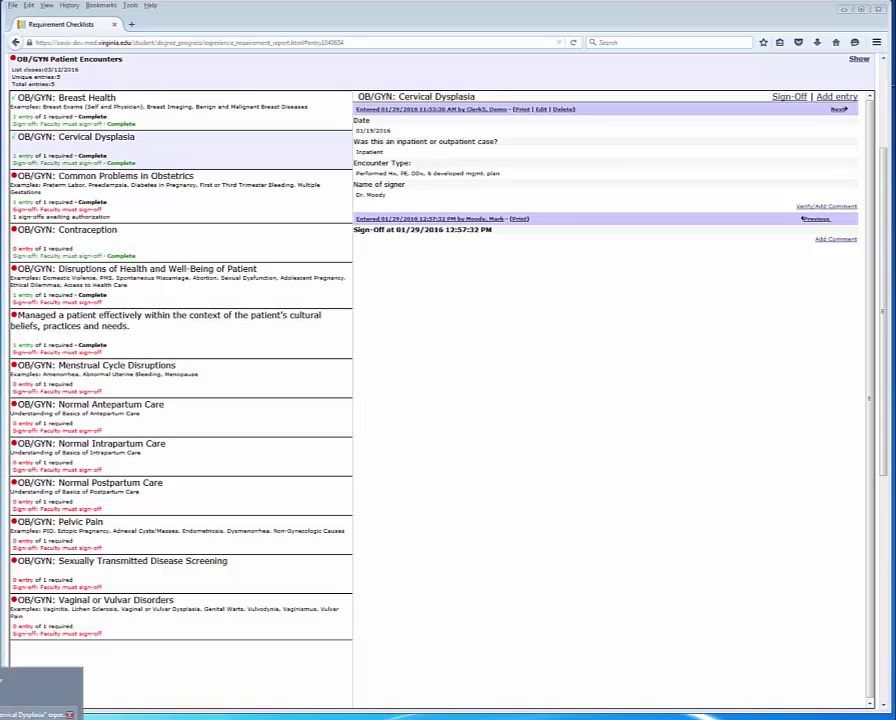
pyautogui.click(40, 692)
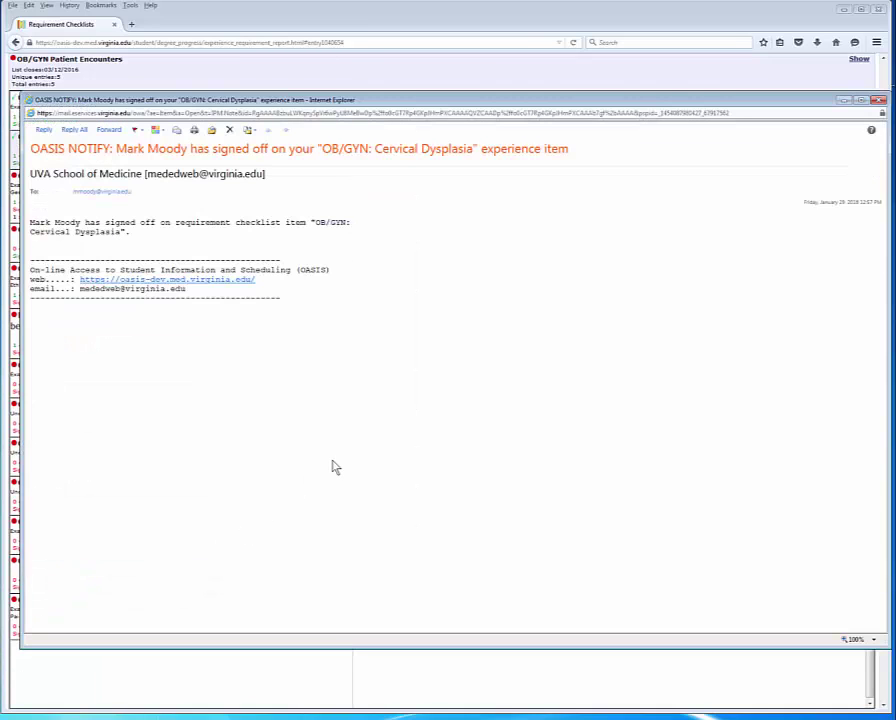
pyautogui.moveTo(133, 237); pyautogui.dragTo(30, 233)
pyautogui.moveTo(82, 221); pyautogui.dragTo(29, 222)
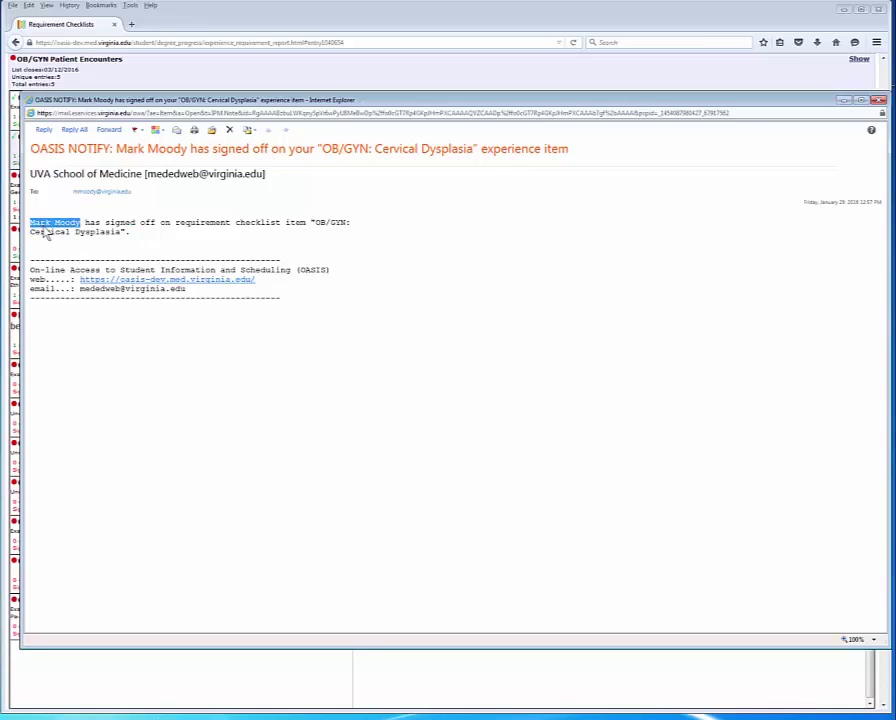
pyautogui.click(879, 102)
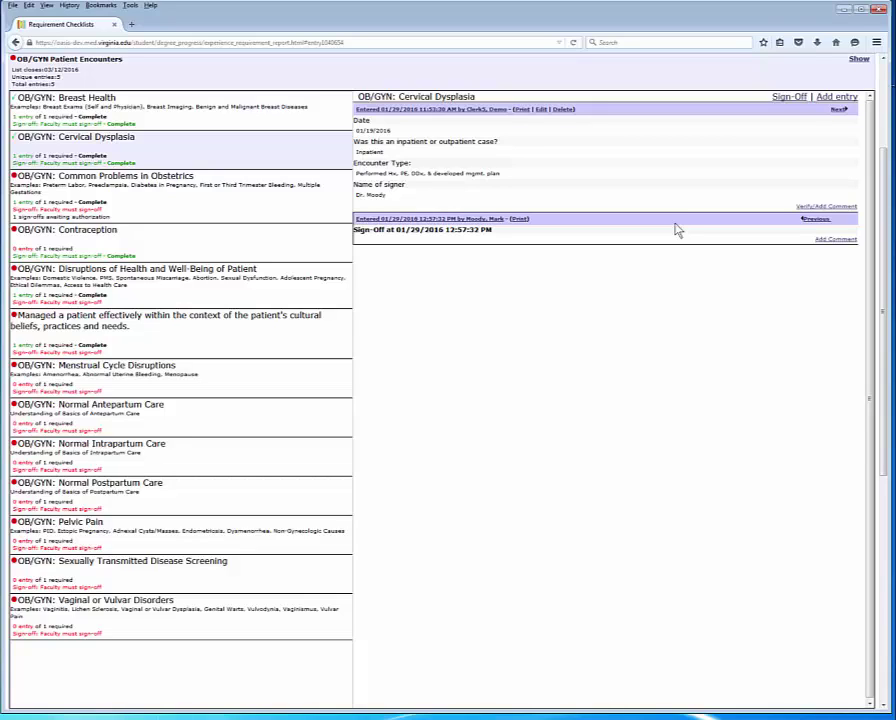
# Step: Show the OB/GYN Common Problems in Obstetrics entry (01/22/2016, Inpatient) from the left checklist
pyautogui.click(222, 214)
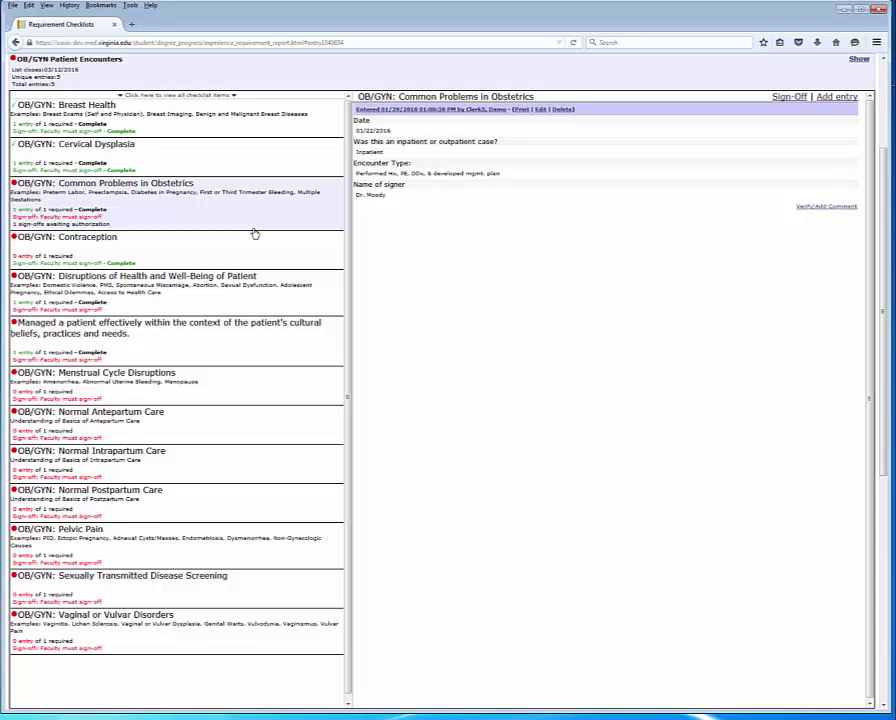
# Step: Start a sign-off marking the item as satisfying requirements, and pick the observer's suggested username
pyautogui.click(792, 96)
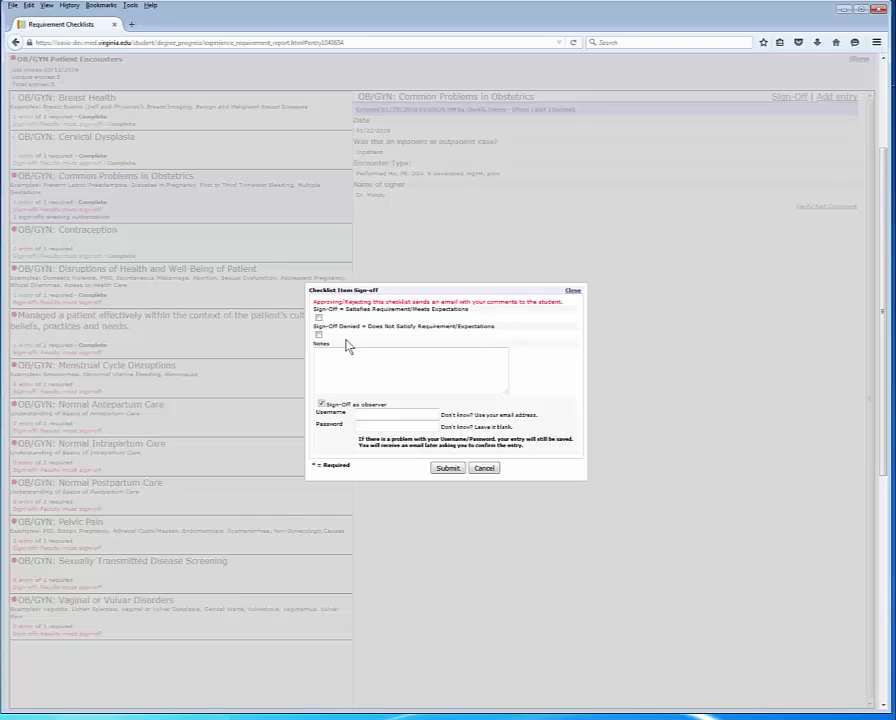
pyautogui.click(319, 318)
pyautogui.click(372, 412)
pyautogui.write('Dr')
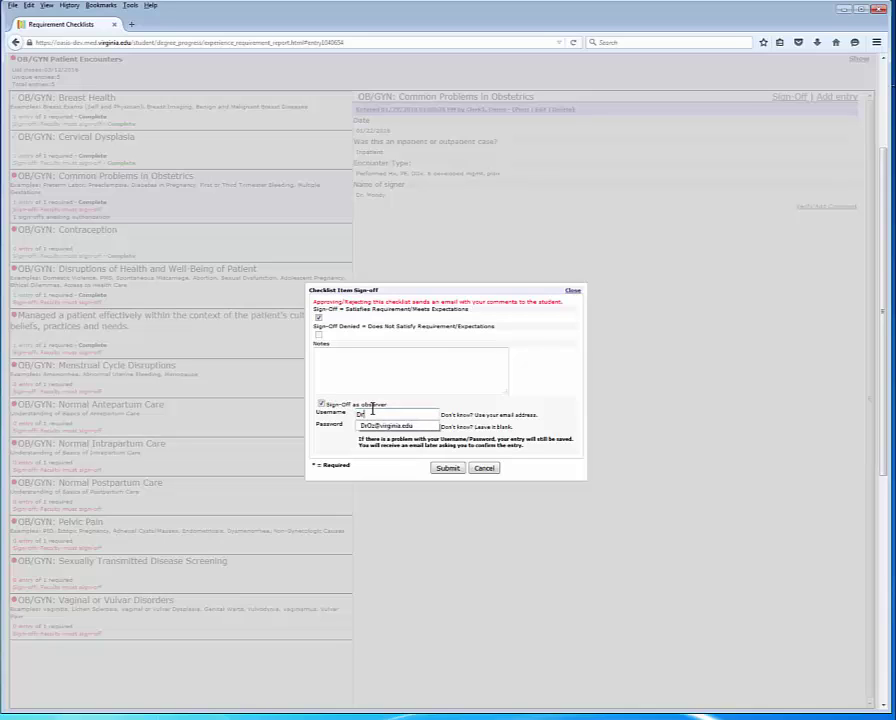
pyautogui.press('Down')
pyautogui.press('Return')
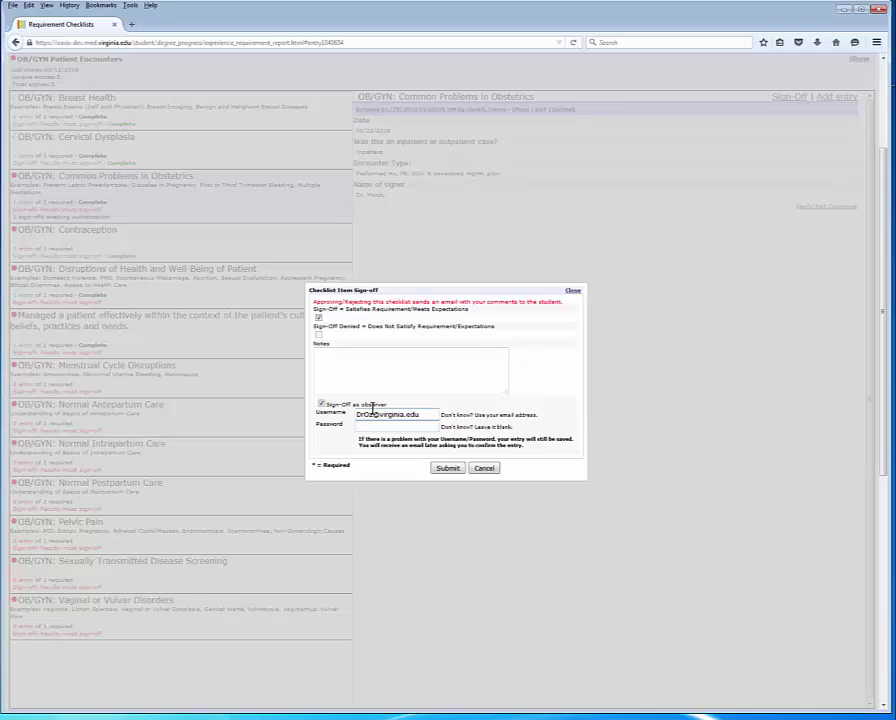
# Step: Review the username and password hints, submit the sign-off, and dismiss the saved-entry alert
pyautogui.click(391, 427)
pyautogui.moveTo(474, 415); pyautogui.dragTo(537, 419)
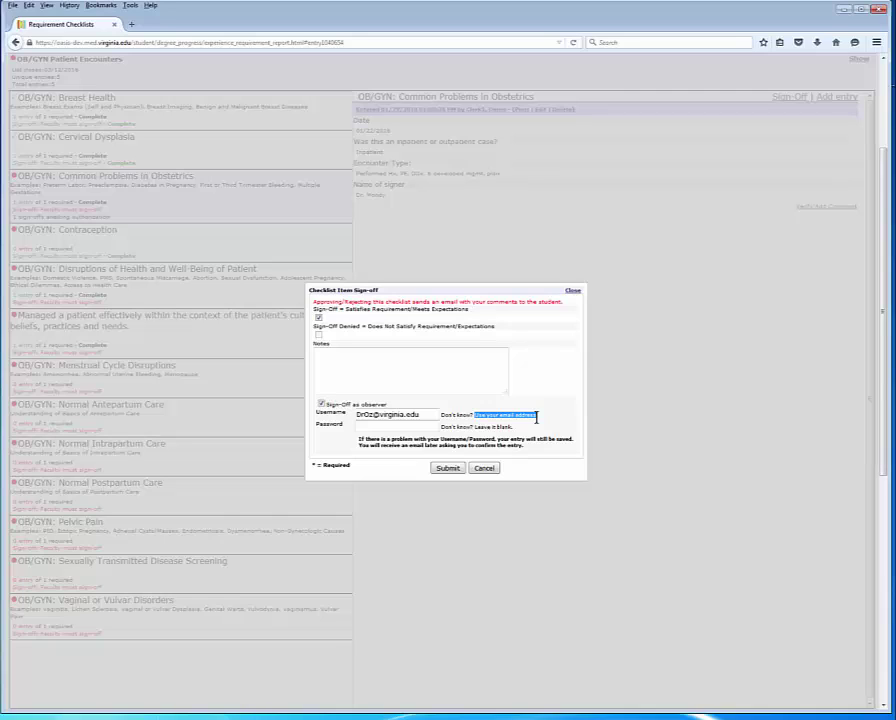
pyautogui.click(364, 440)
pyautogui.moveTo(364, 440); pyautogui.dragTo(502, 441)
pyautogui.click(338, 447)
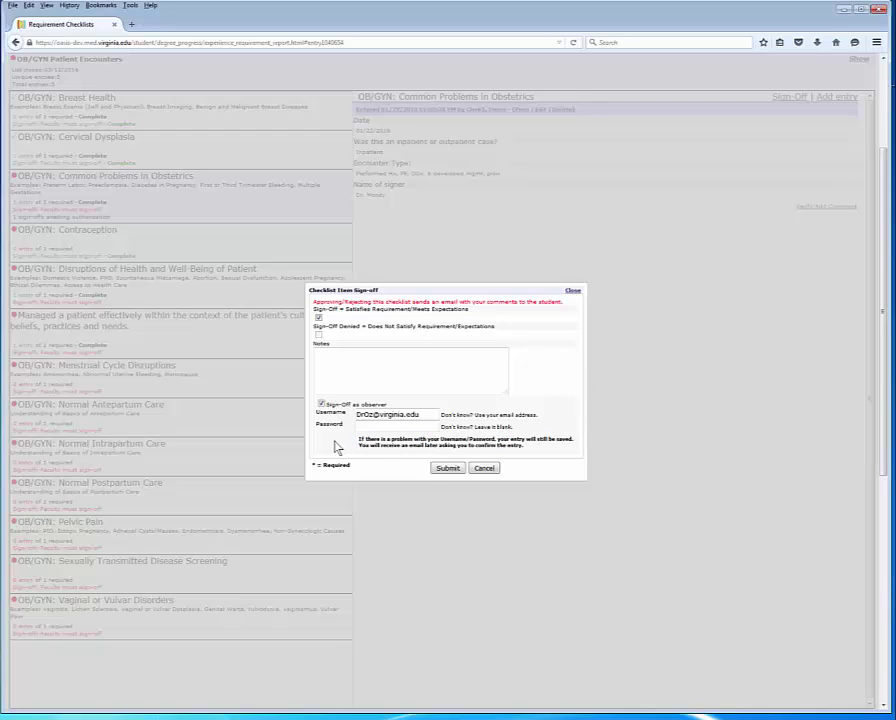
pyautogui.click(449, 468)
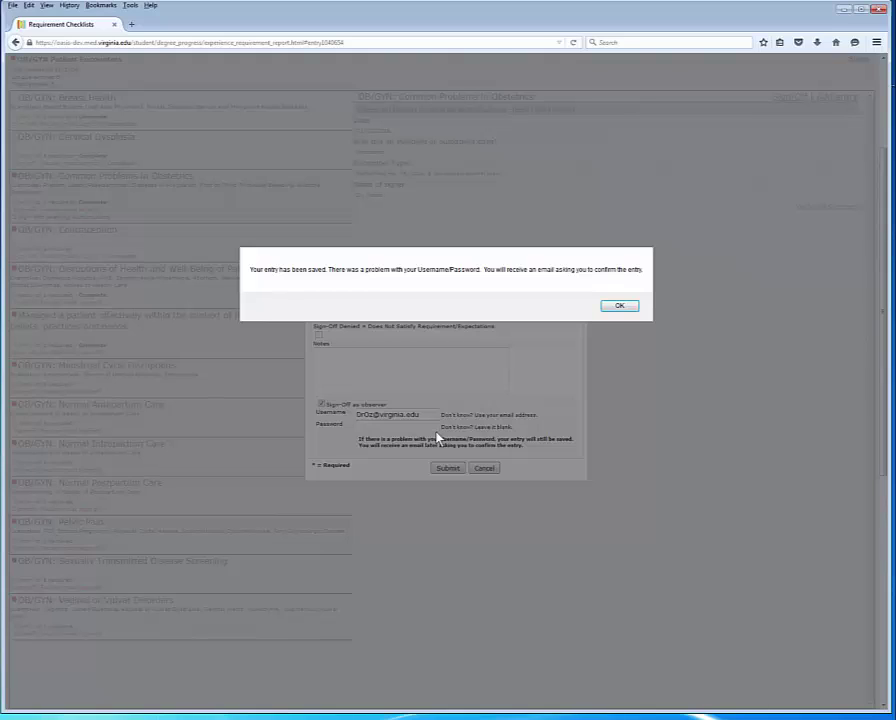
pyautogui.click(619, 306)
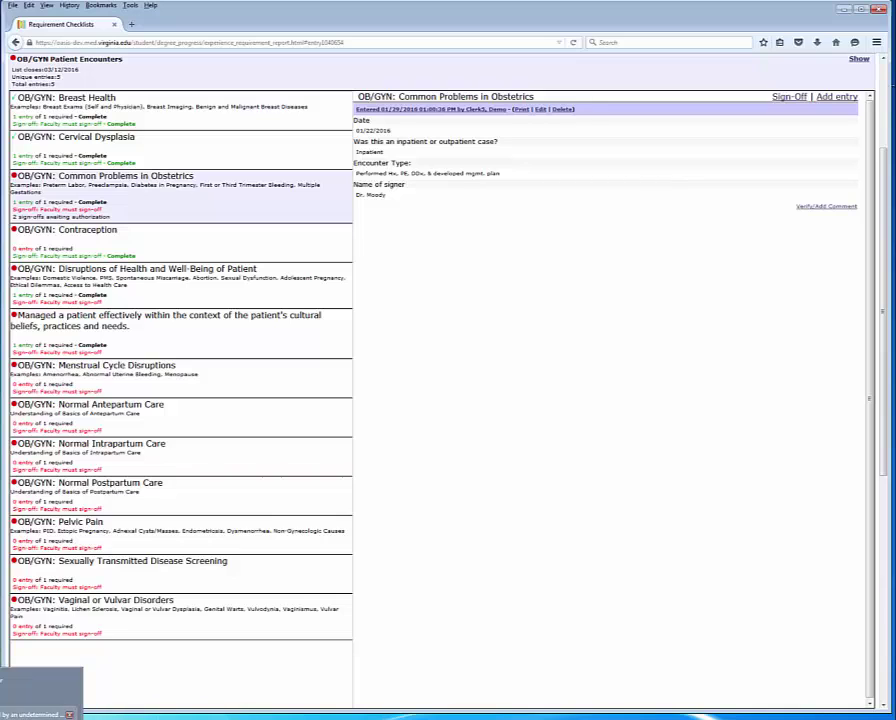
pyautogui.click(40, 695)
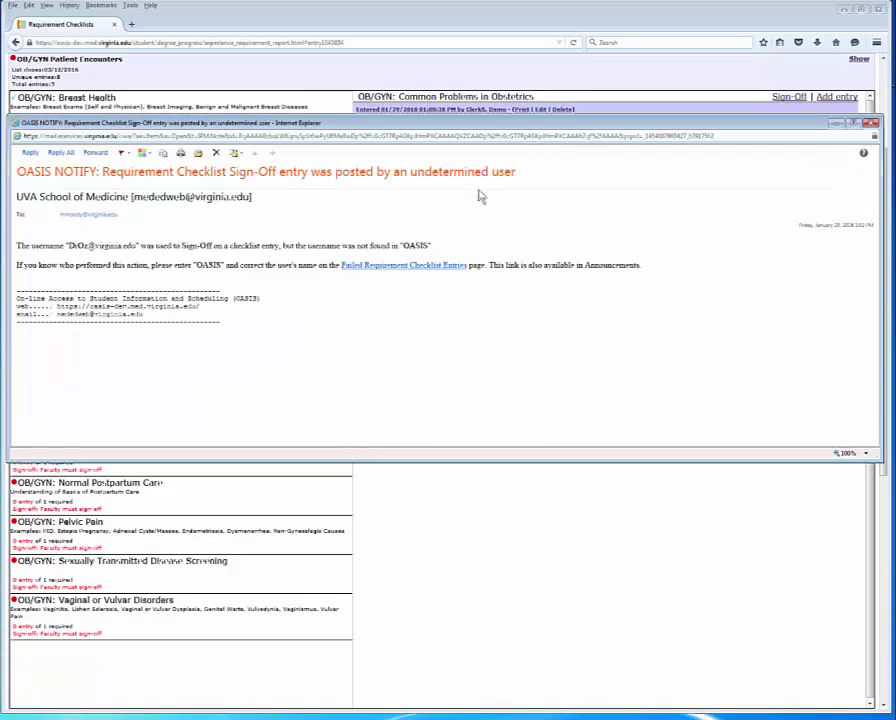
pyautogui.moveTo(408, 172); pyautogui.dragTo(514, 172)
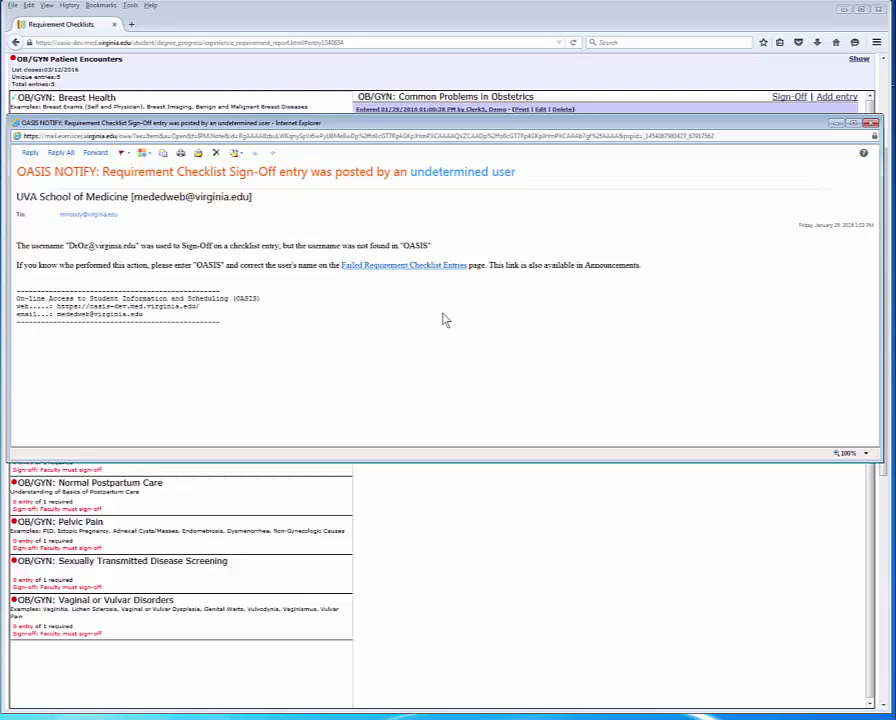
pyautogui.click(75, 243)
pyautogui.moveTo(69, 245); pyautogui.dragTo(140, 248)
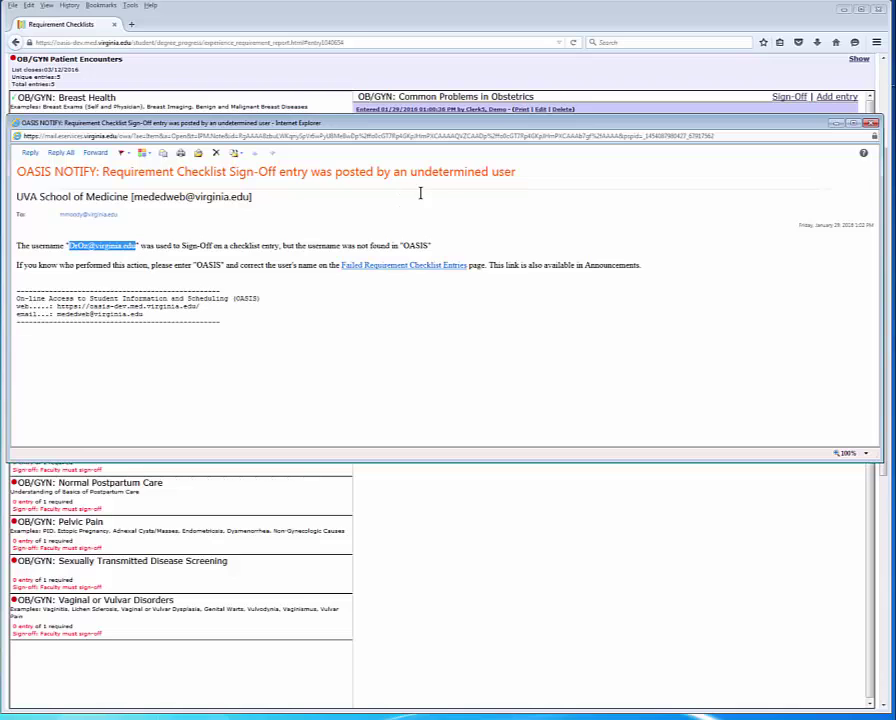
pyautogui.click(837, 124)
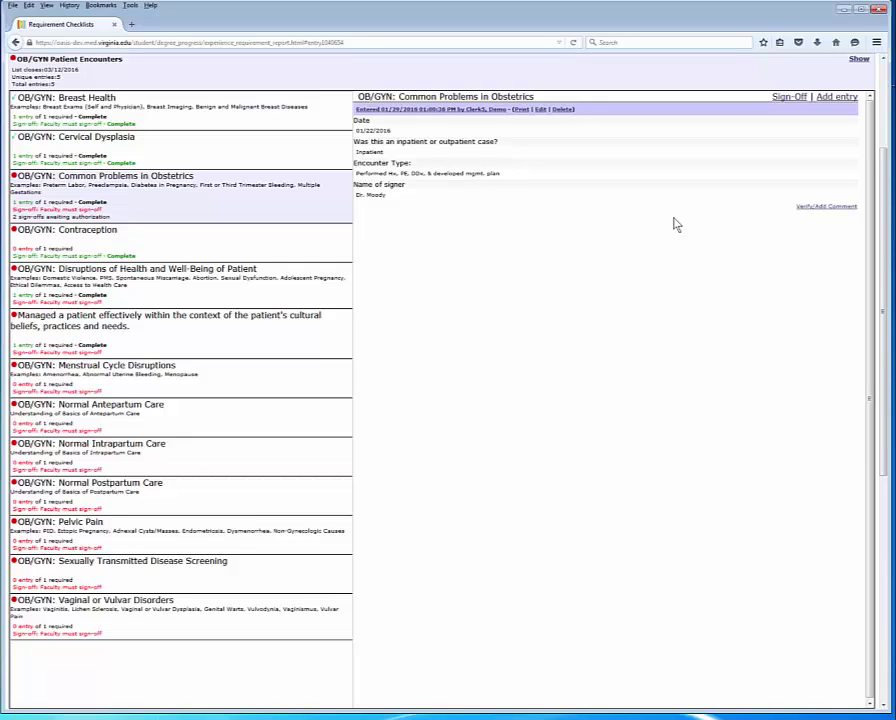
pyautogui.tripleClick(370, 194)
pyautogui.click(408, 197)
pyautogui.moveTo(376, 197); pyautogui.dragTo(356, 196)
pyautogui.click(420, 197)
pyautogui.click(450, 241)
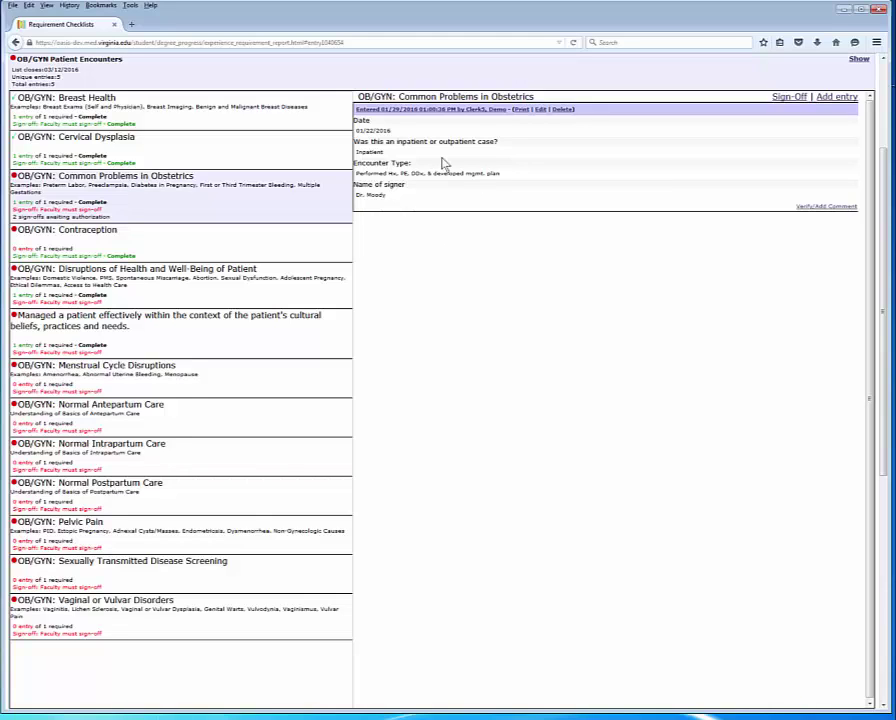
# Step: Collapse the checklist and go to Failed Requirement Checklist Entries via the '1 failed Sign-Off' link
pyautogui.click(124, 60)
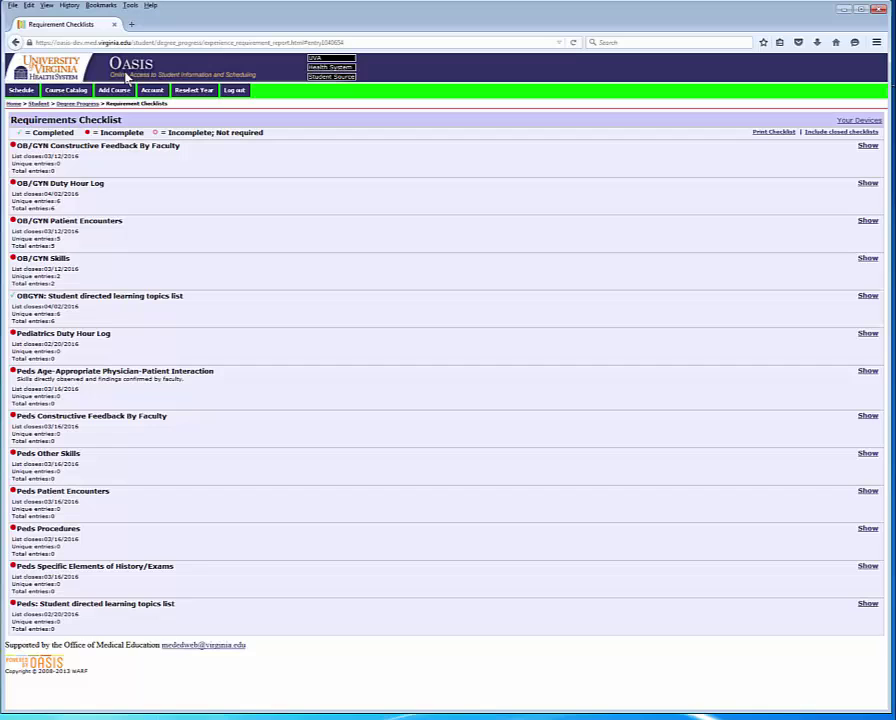
pyautogui.click(39, 104)
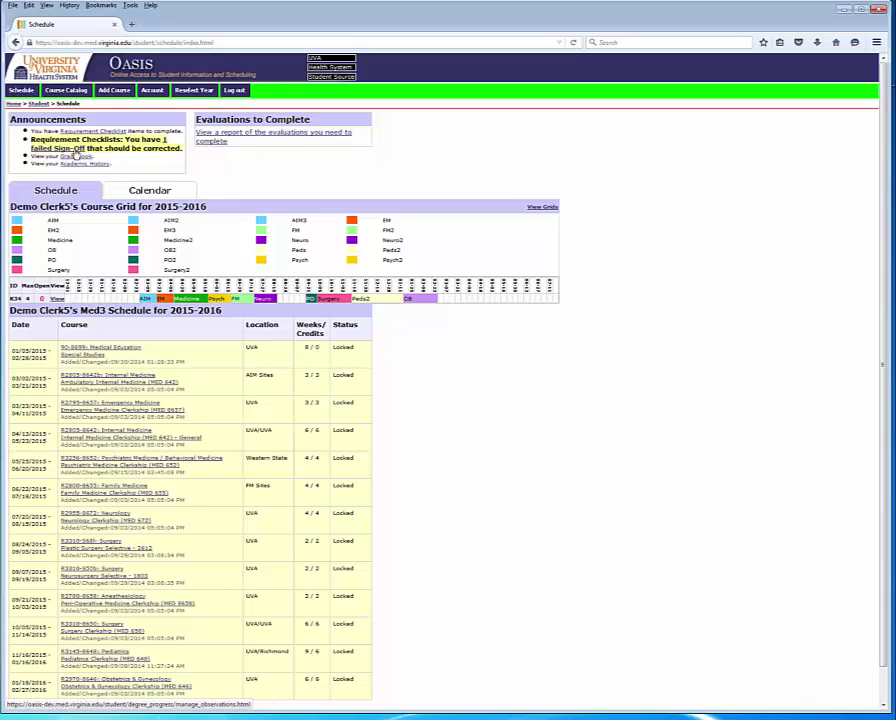
pyautogui.click(74, 154)
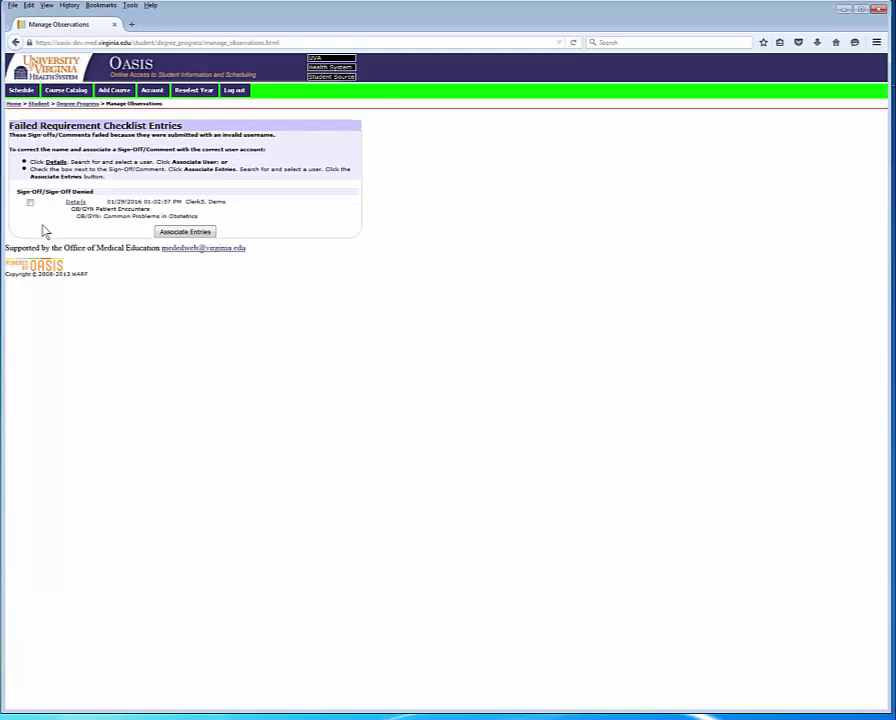
# Step: Associate the failed Common Problems in Obstetrics sign-off with the faculty observer found by name search
pyautogui.click(30, 203)
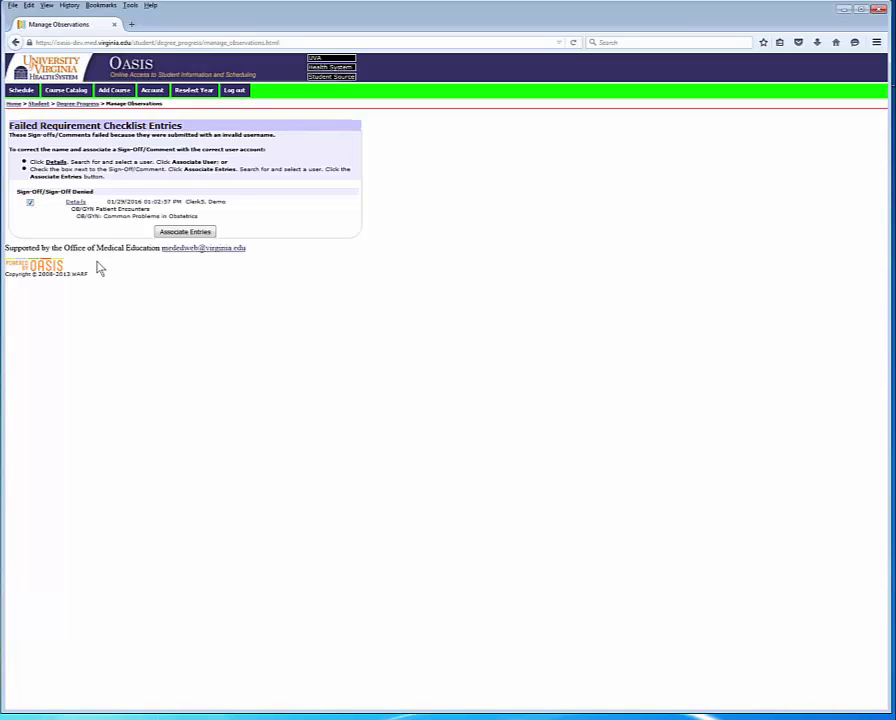
pyautogui.click(186, 232)
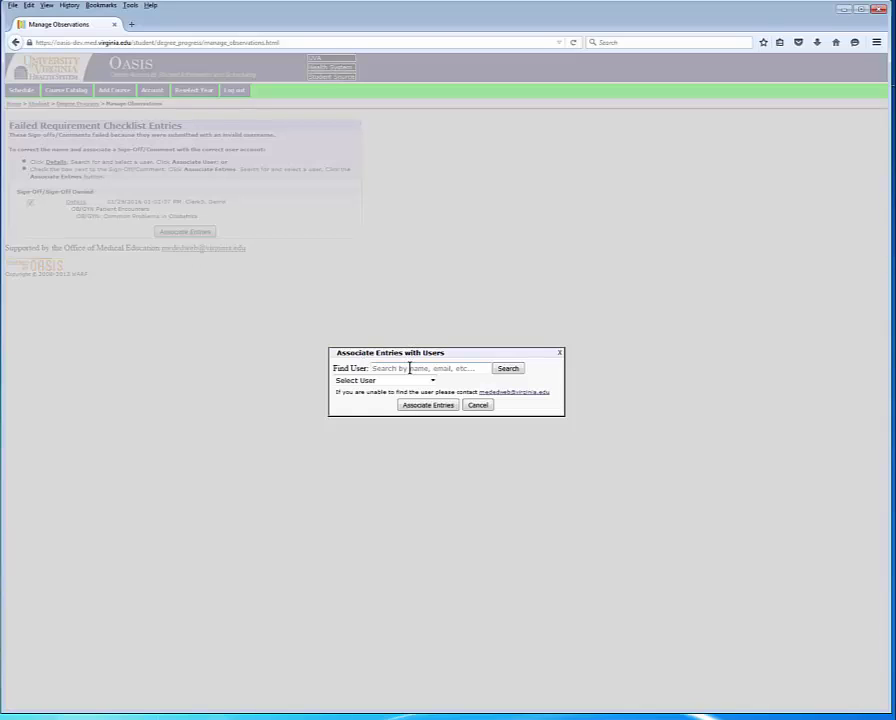
pyautogui.click(409, 368)
pyautogui.write('Moo')
pyautogui.click(510, 370)
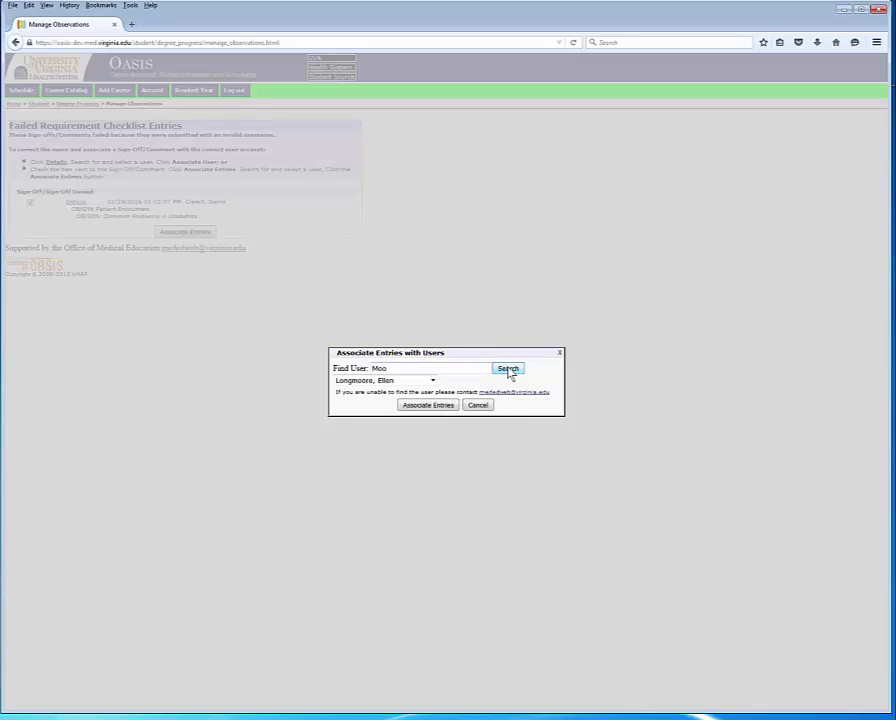
pyautogui.click(433, 381)
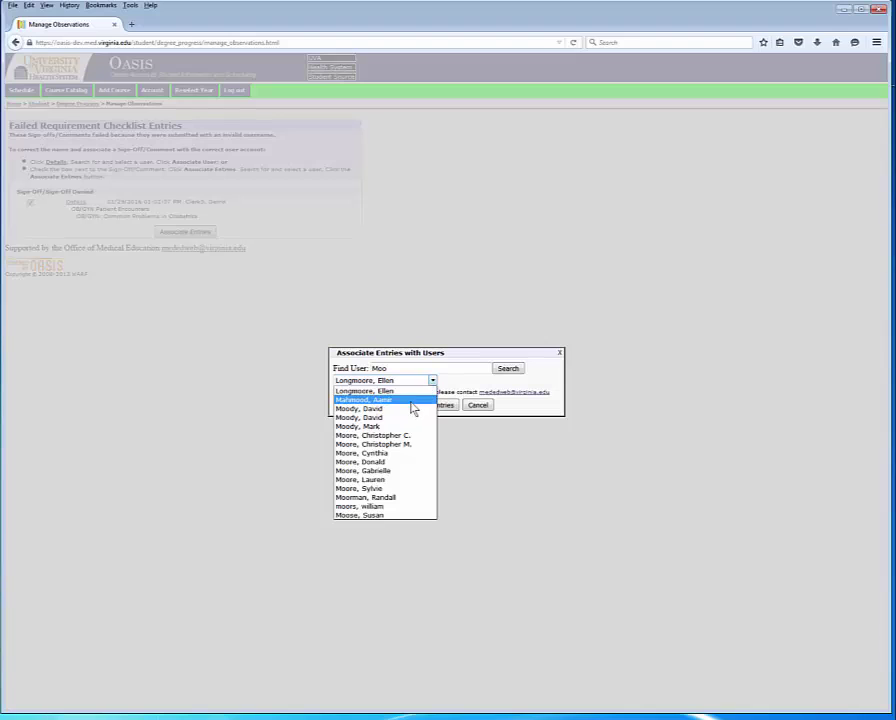
pyautogui.click(406, 426)
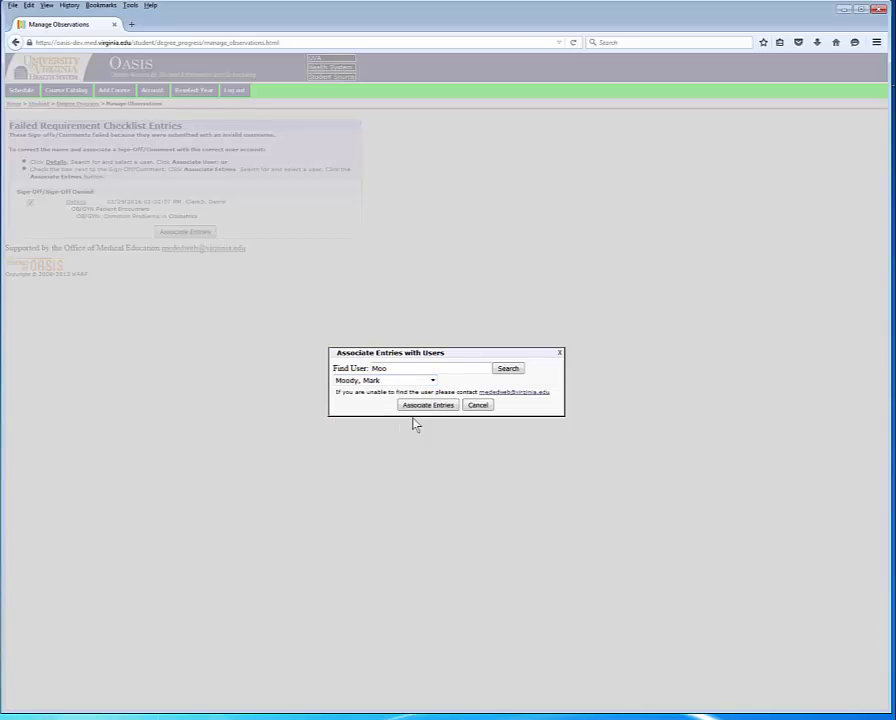
pyautogui.click(430, 406)
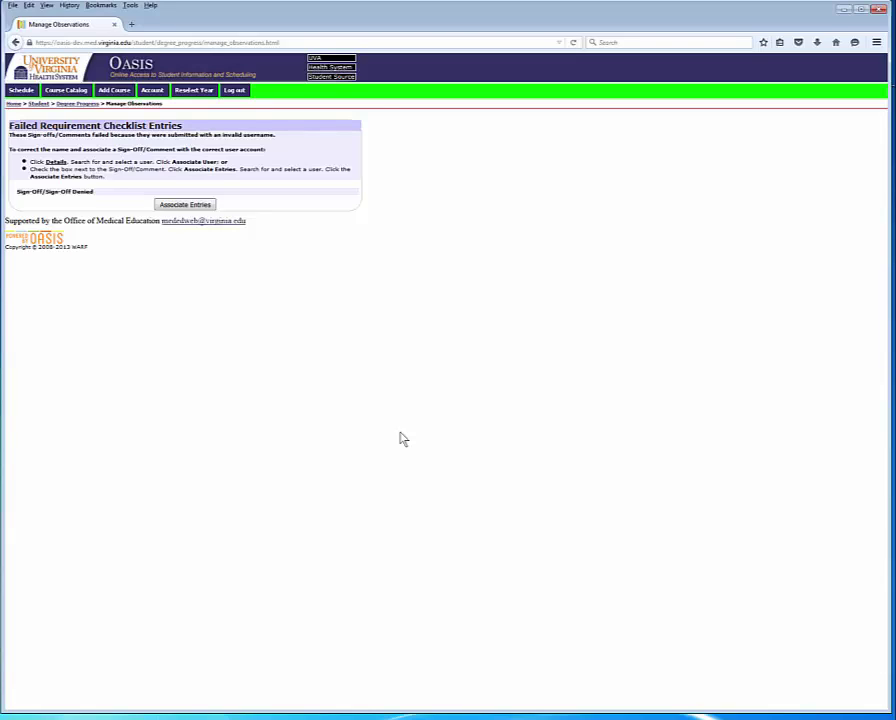
# Step: Go from Home back to the OB/GYN Patient Encounters checklist and its Common Problems in Obstetrics entry
pyautogui.click(14, 104)
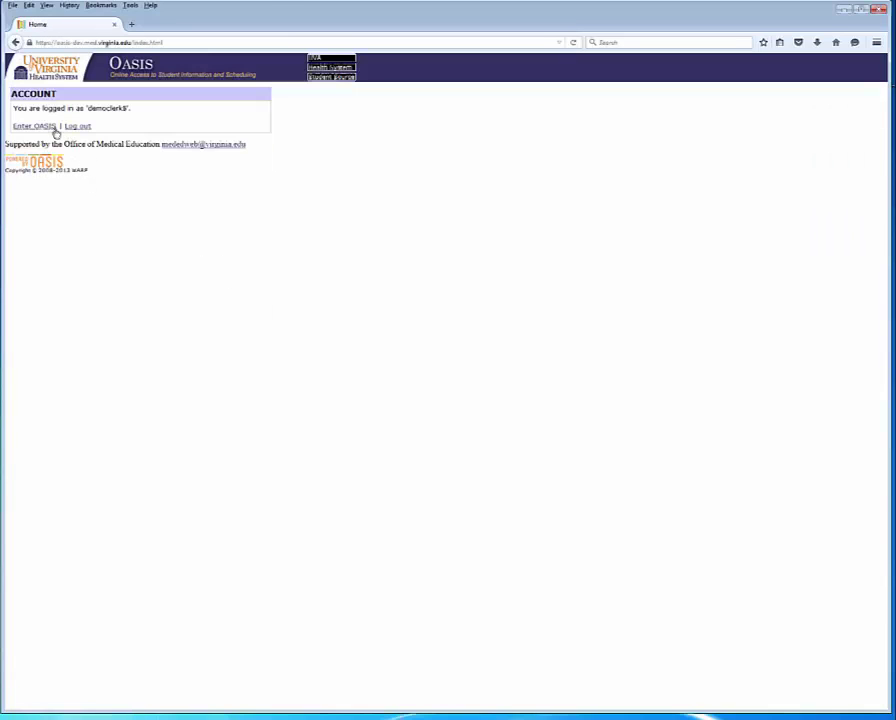
pyautogui.click(46, 127)
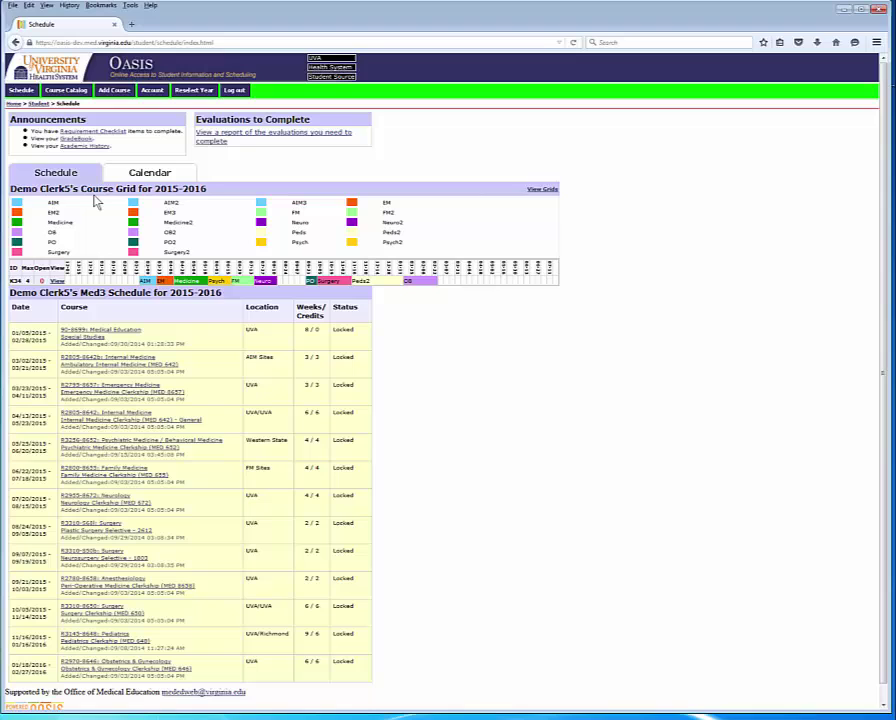
pyautogui.click(112, 131)
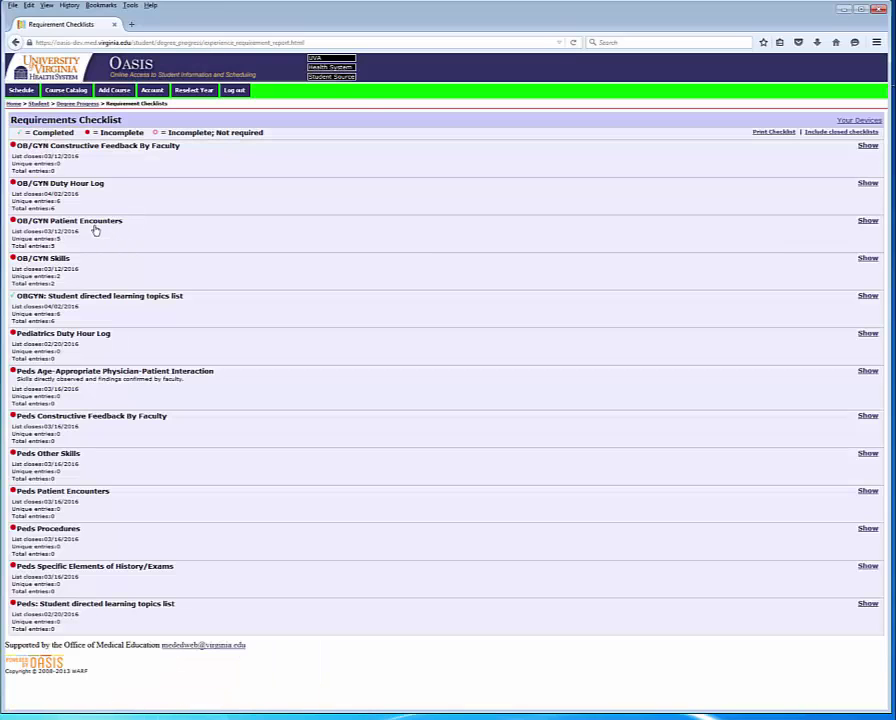
pyautogui.click(95, 228)
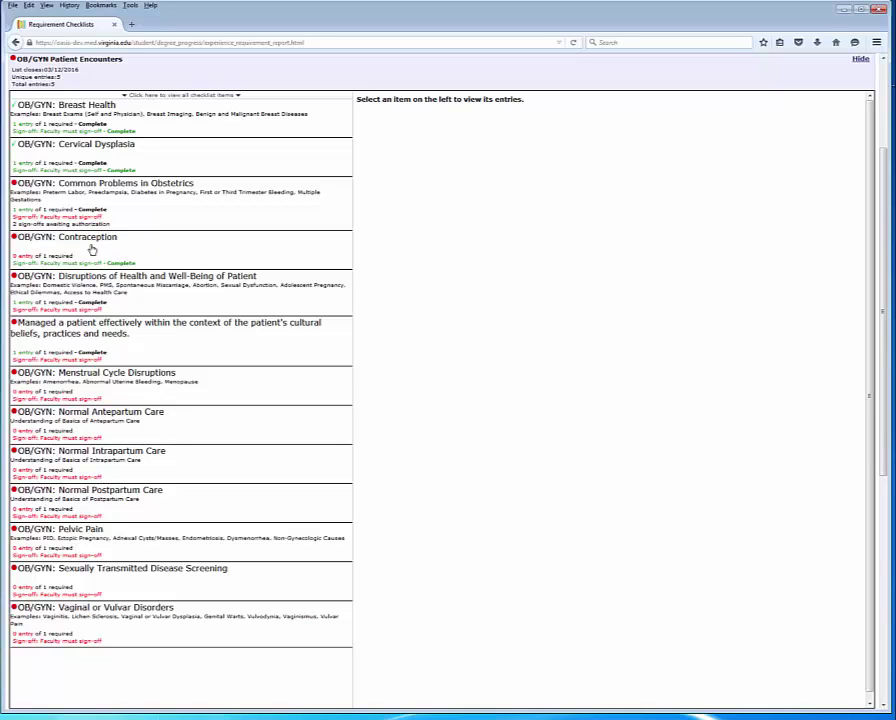
pyautogui.click(121, 205)
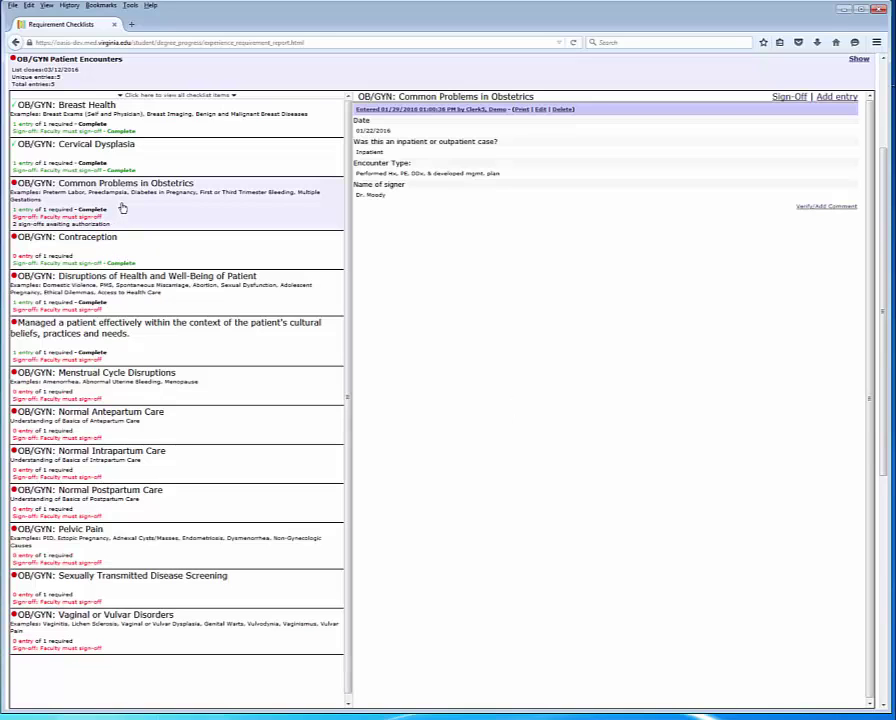